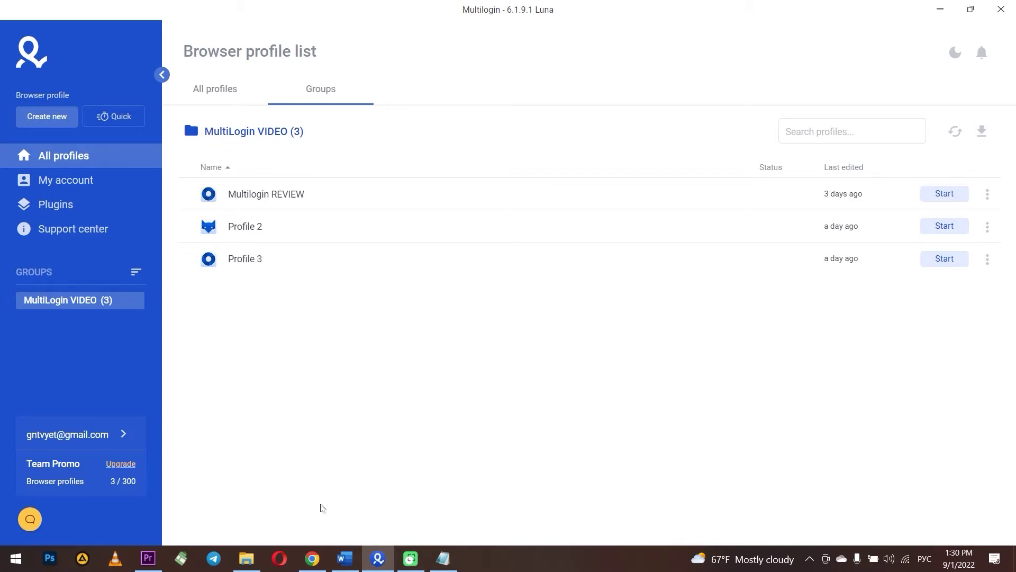
- Check the mobile proxy in iProxy in Chrome, then return to Multilogin's All profiles list
{"action": "left_click", "coordinate": [313, 558]}
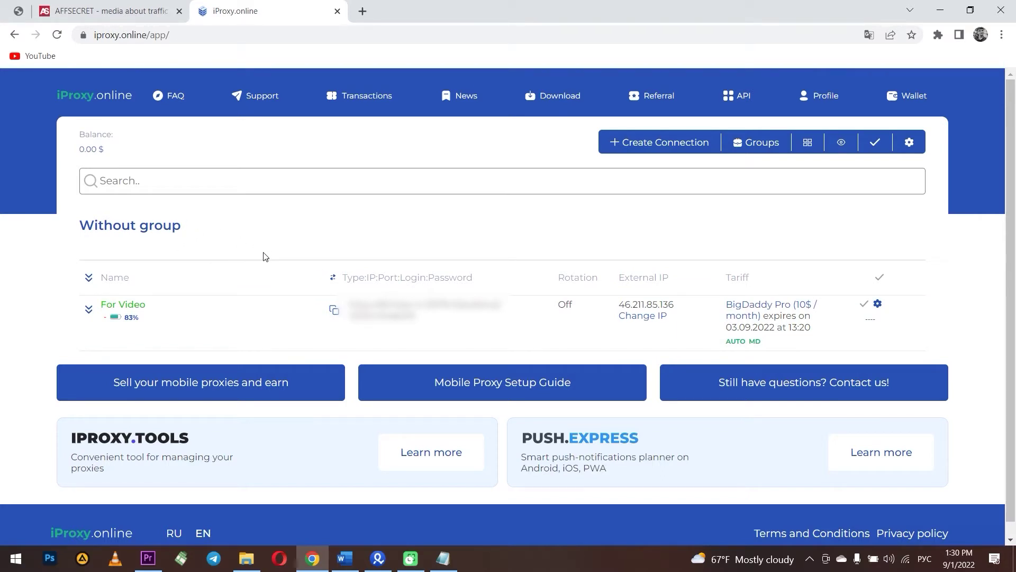
{"action": "left_click", "coordinate": [378, 558]}
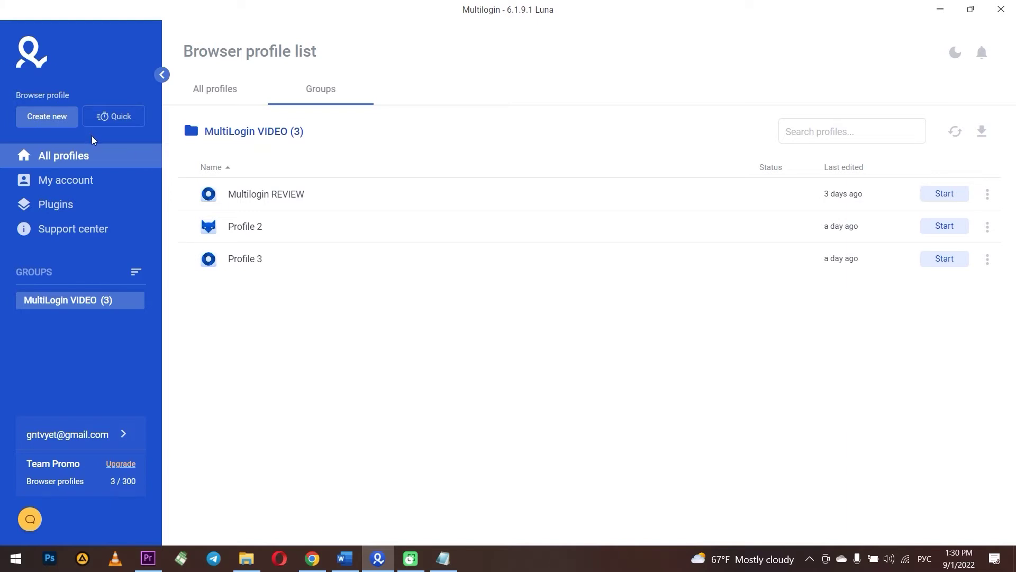
{"action": "left_click", "coordinate": [211, 91]}
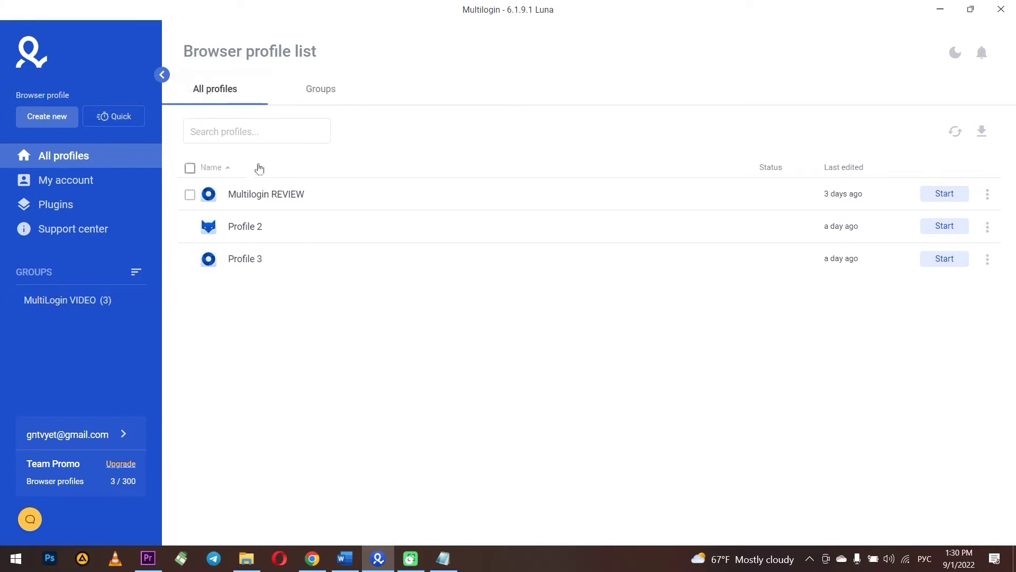
- Start a new browser profile named 'Profile 45' in the MultiLogin VIDEO group
{"action": "left_click", "coordinate": [57, 122]}
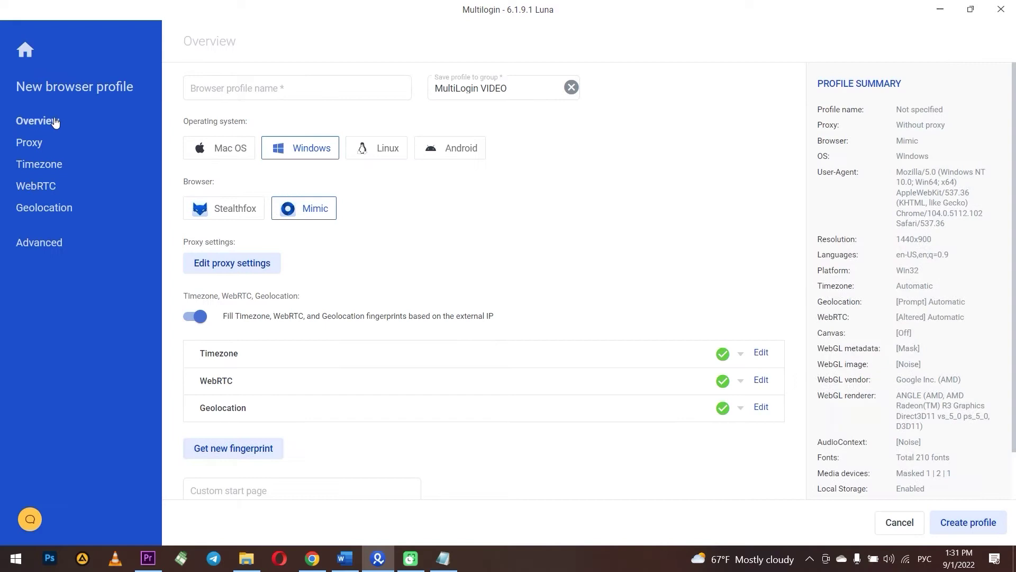
{"action": "left_click", "coordinate": [272, 90]}
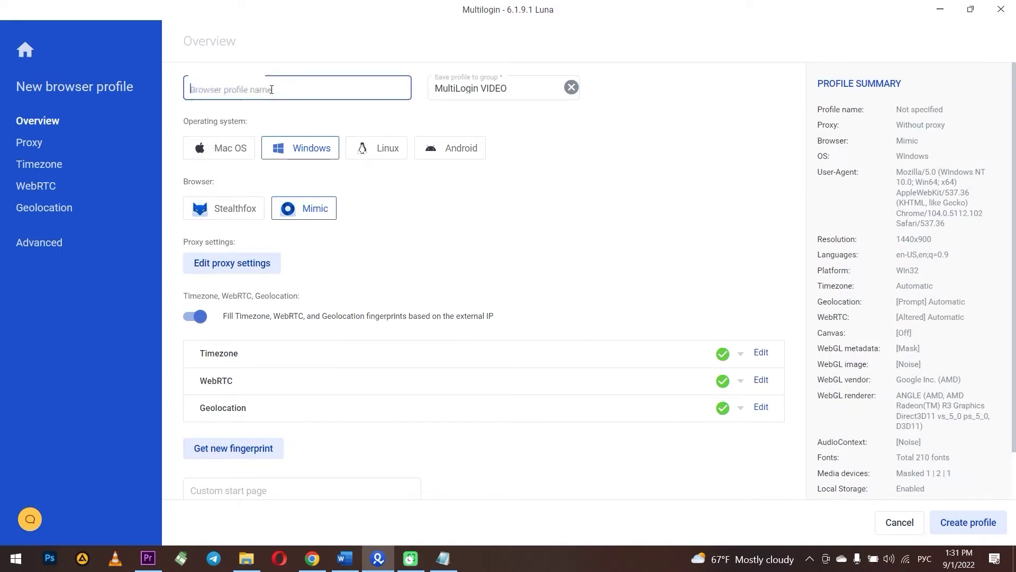
{"action": "key", "text": "alt+shift"}
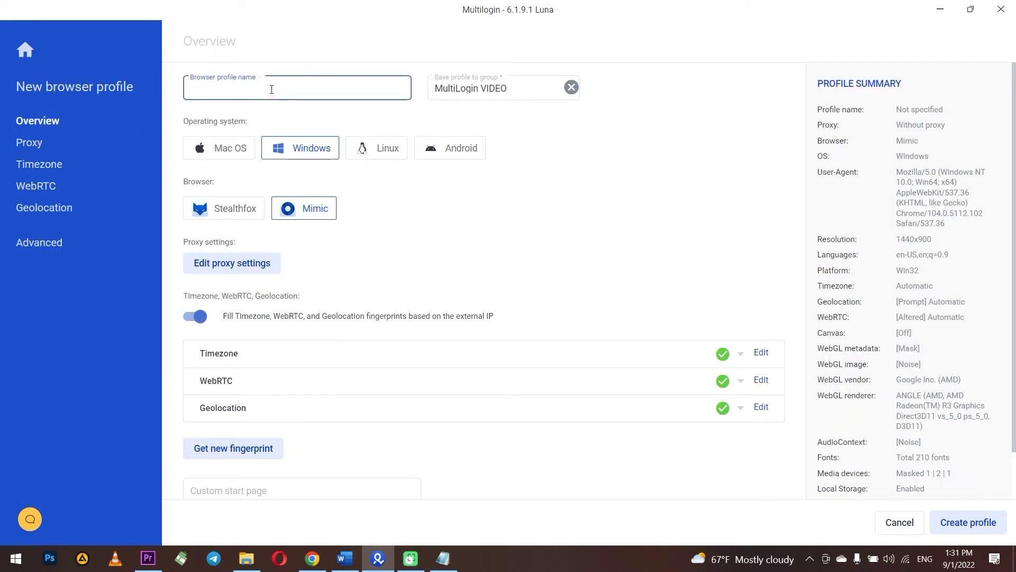
{"action": "type", "text": "Profile 45"}
{"action": "left_click", "coordinate": [498, 94]}
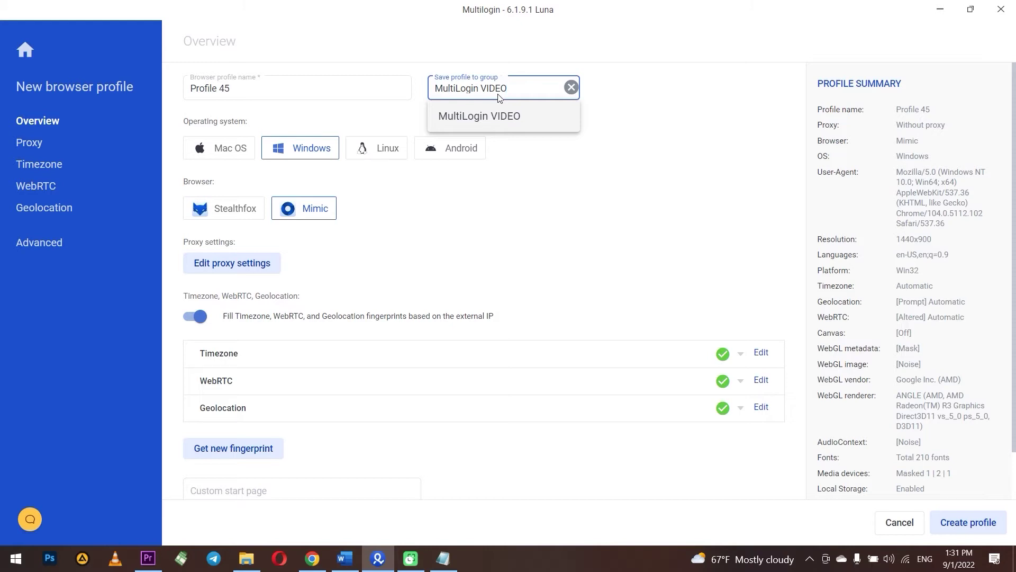
{"action": "left_click", "coordinate": [549, 171]}
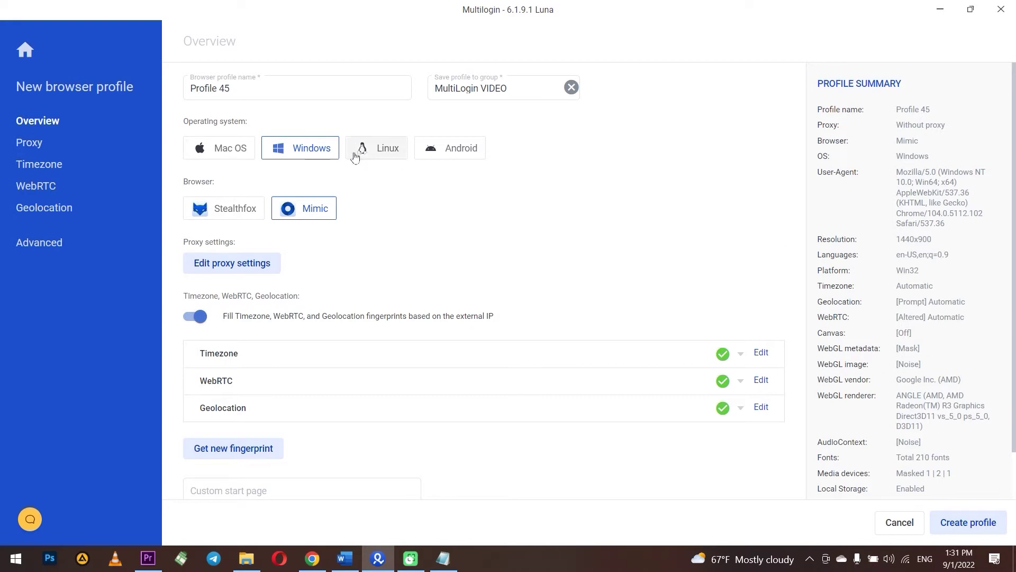
- Cycle through the Mac OS, Windows, Linux and Android operating system options
{"action": "left_click", "coordinate": [244, 153]}
{"action": "left_click", "coordinate": [280, 155]}
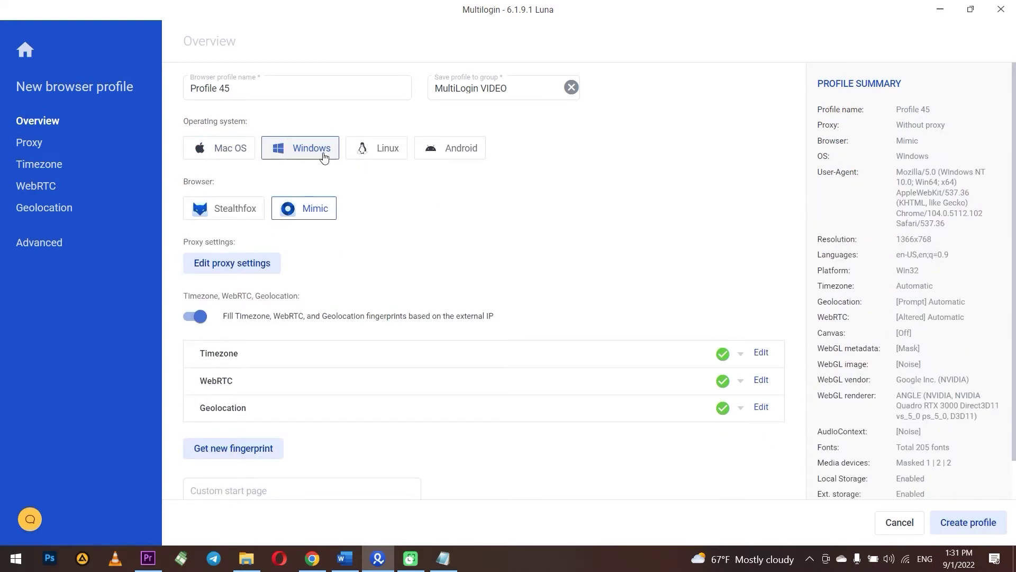
{"action": "left_click", "coordinate": [380, 153]}
{"action": "left_click", "coordinate": [448, 153]}
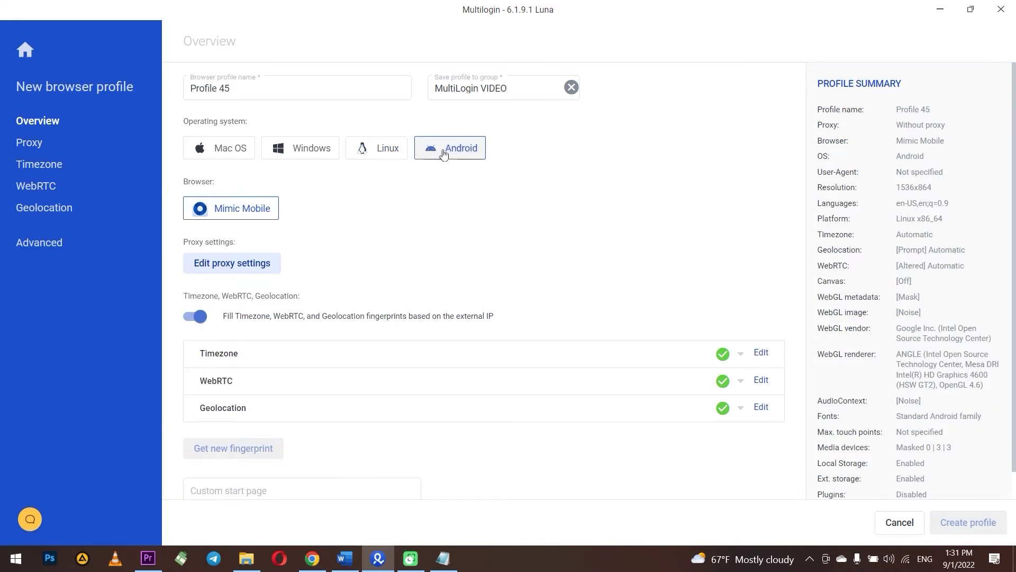
{"action": "left_click", "coordinate": [384, 155]}
{"action": "left_click", "coordinate": [306, 153]}
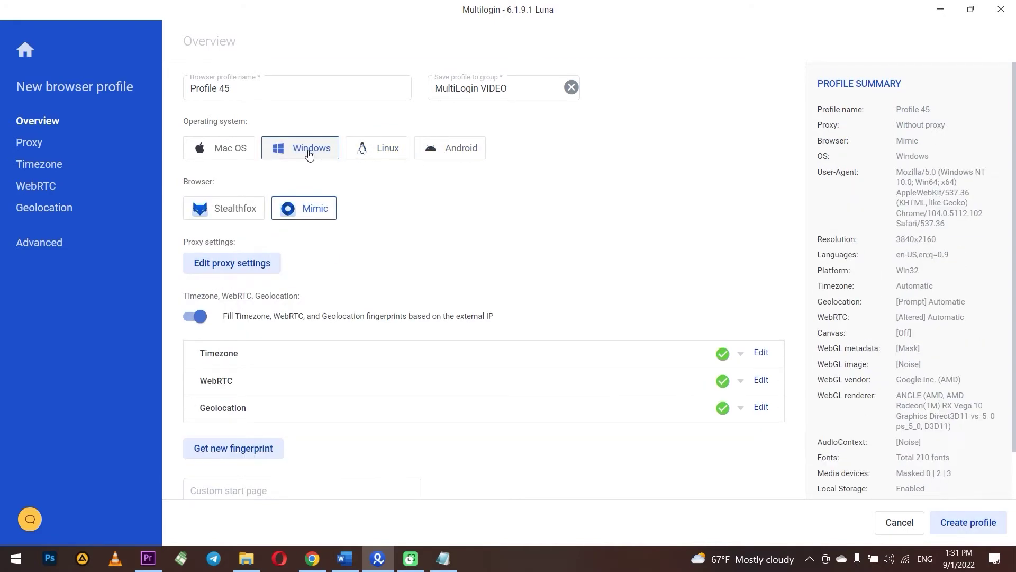
{"action": "left_click", "coordinate": [241, 153]}
{"action": "left_click", "coordinate": [295, 153]}
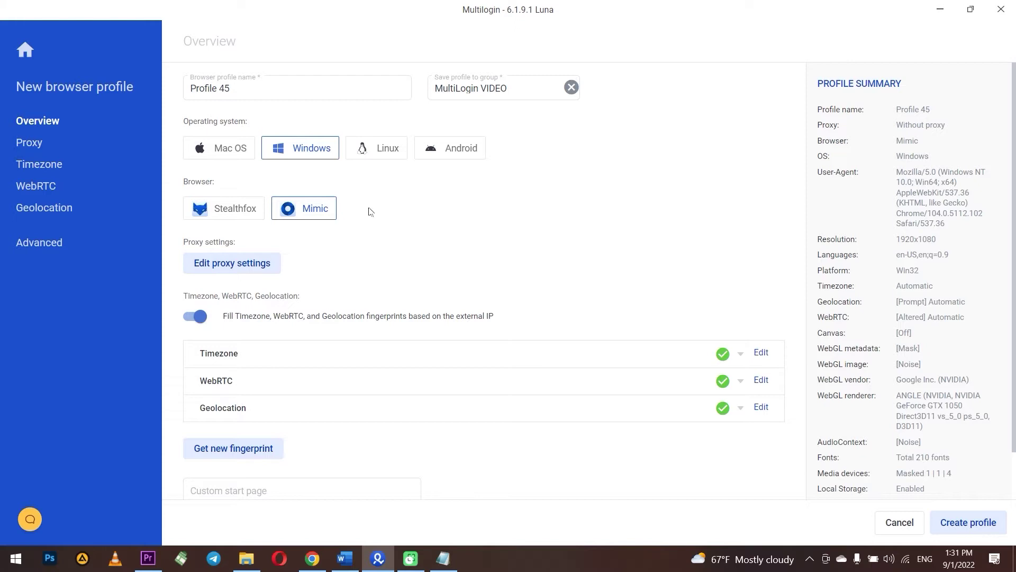
{"action": "left_click", "coordinate": [230, 151]}
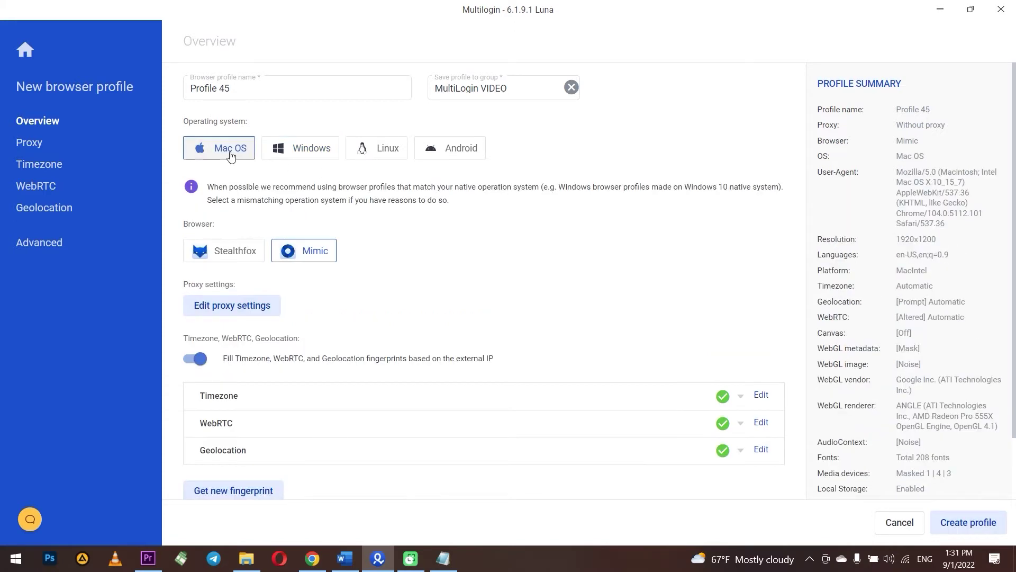
{"action": "left_click", "coordinate": [309, 148]}
{"action": "left_click", "coordinate": [384, 148]}
{"action": "left_click", "coordinate": [449, 154]}
{"action": "left_click", "coordinate": [381, 152]}
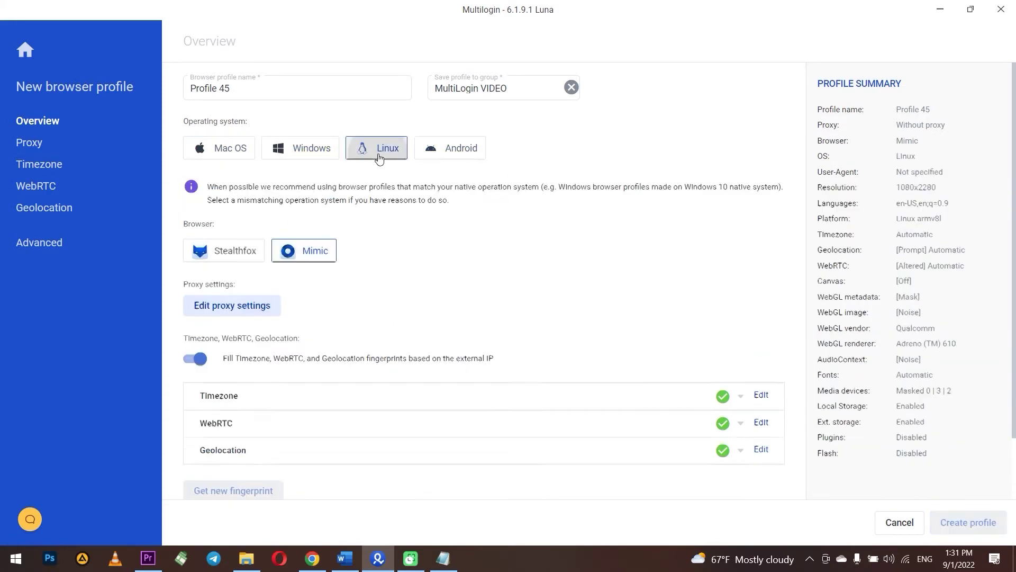
{"action": "left_click", "coordinate": [301, 155]}
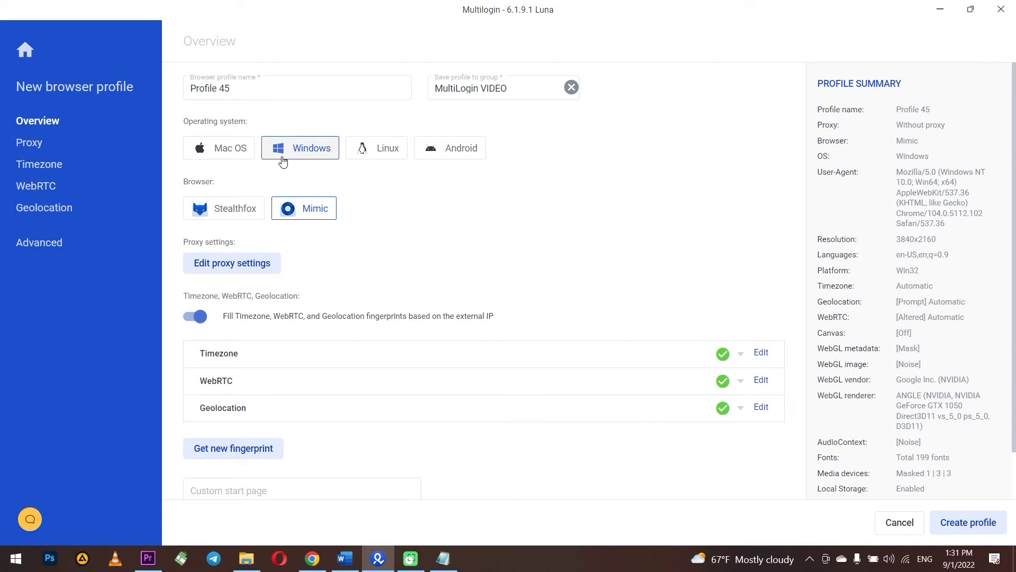
{"action": "left_click", "coordinate": [228, 150]}
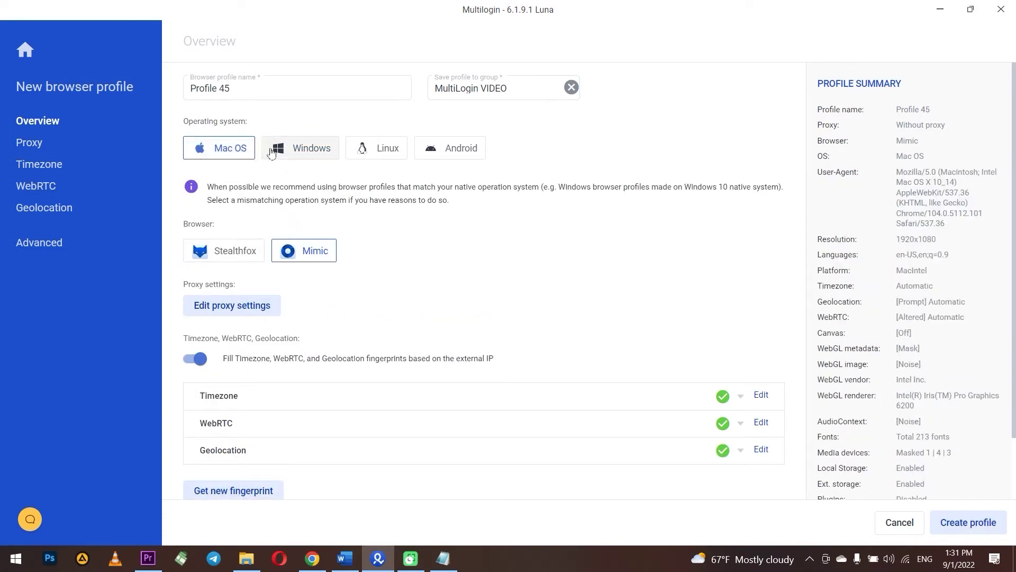
{"action": "left_click", "coordinate": [300, 153]}
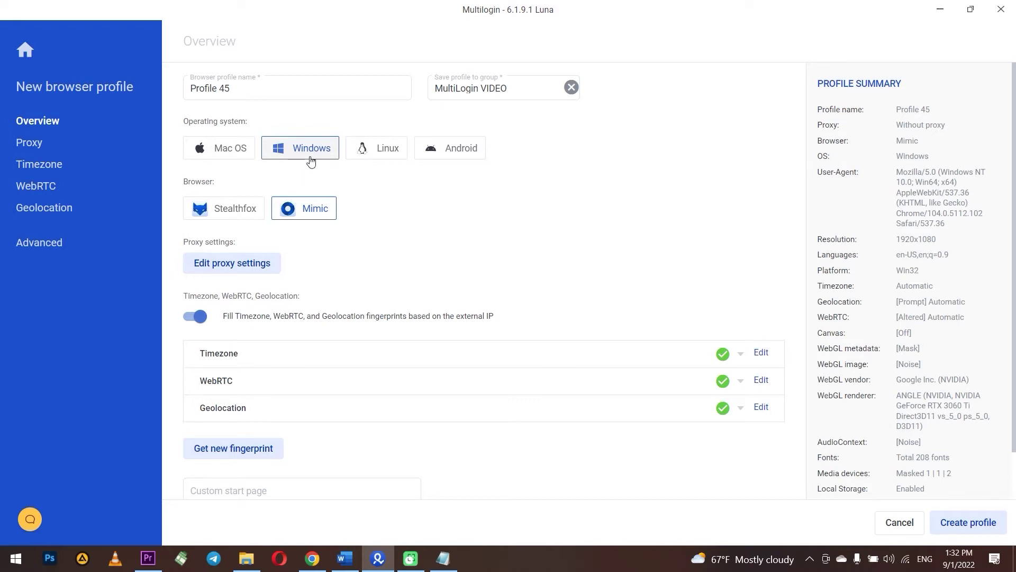
- Show and highlight the Mac OS mismatch recommendation, then settle on Windows
{"action": "left_click", "coordinate": [235, 152]}
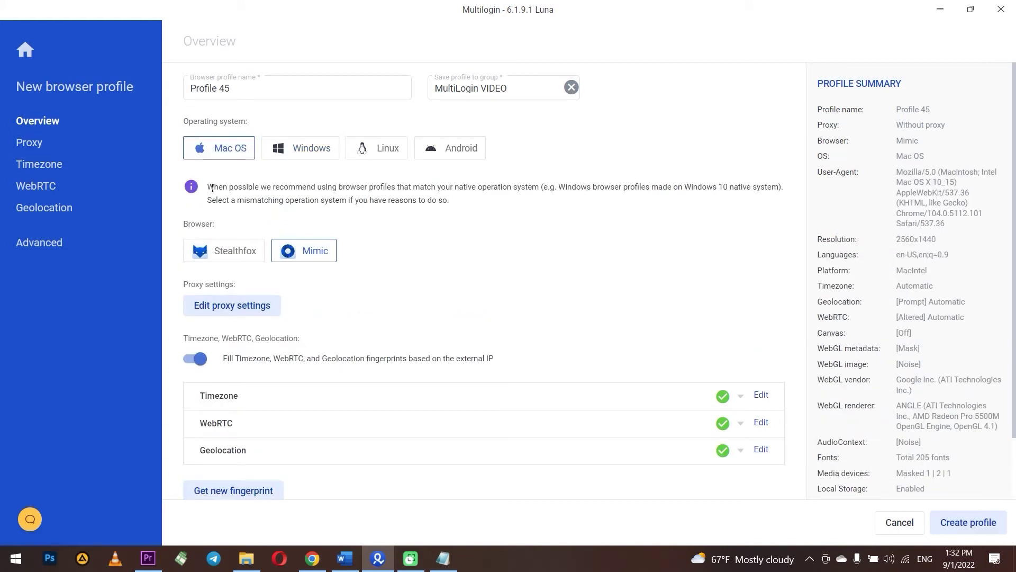
{"action": "left_click_drag", "start_coordinate": [212, 187], "coordinate": [381, 152]}
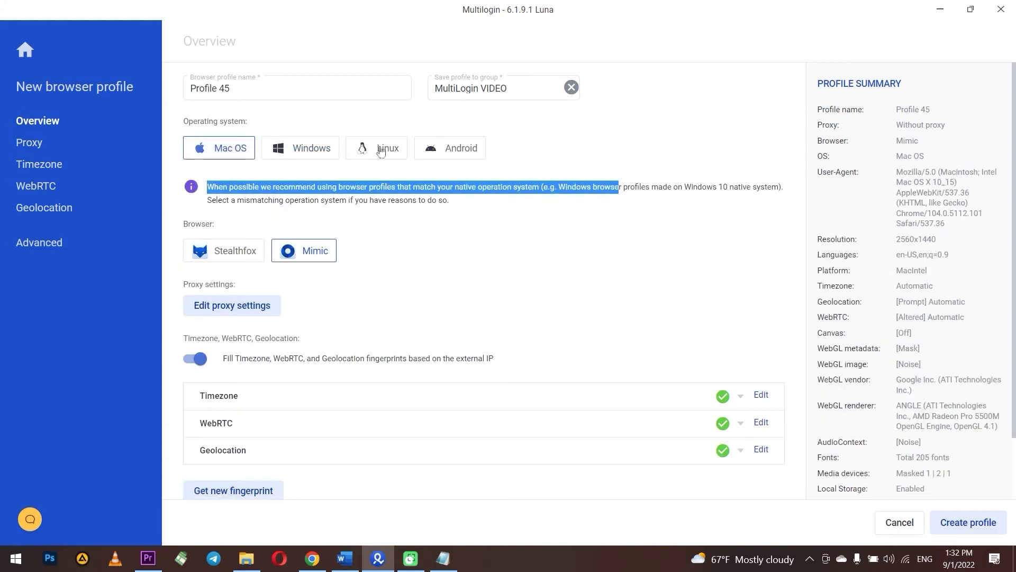
{"action": "left_click", "coordinate": [300, 147]}
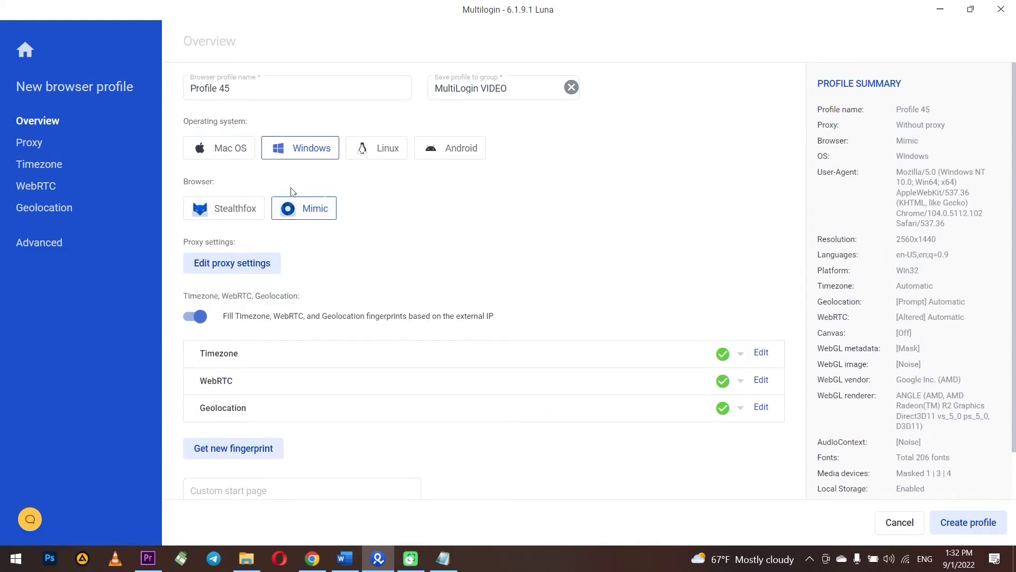
- Set the browser to Stealthfox after trying Mimic, and regenerate the fingerprint twice
{"action": "left_click", "coordinate": [218, 217]}
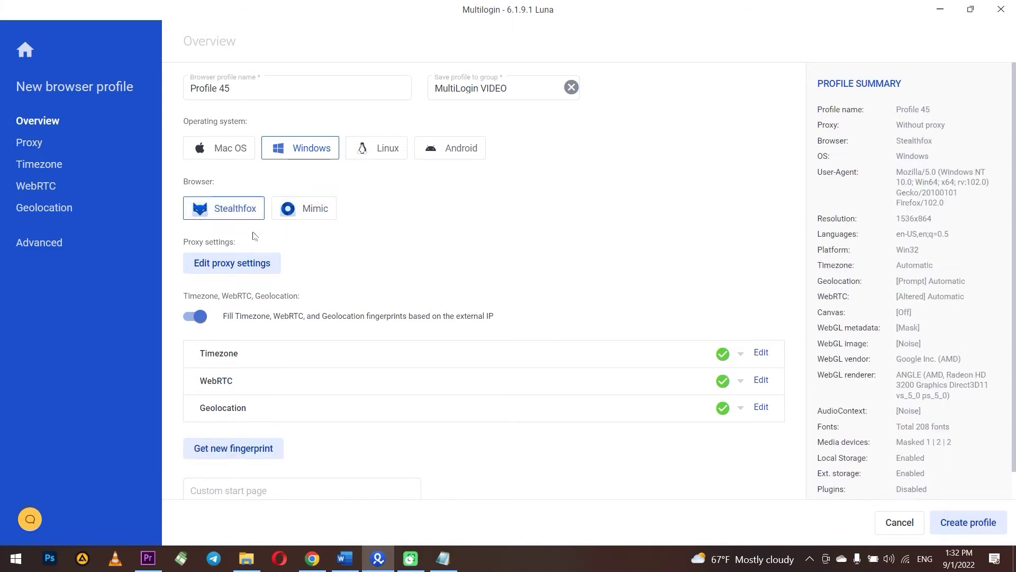
{"action": "left_click", "coordinate": [319, 222]}
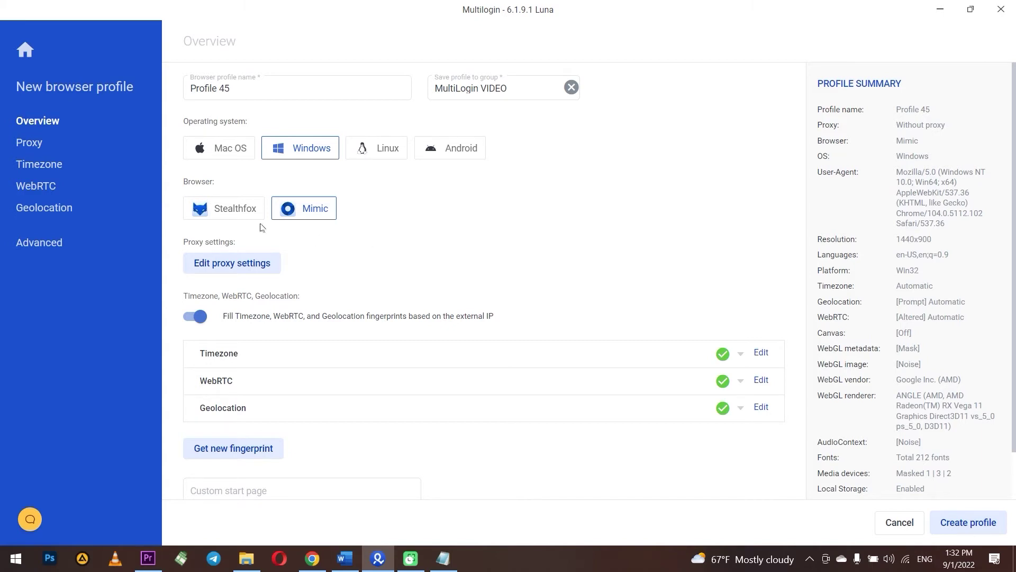
{"action": "left_click", "coordinate": [238, 217]}
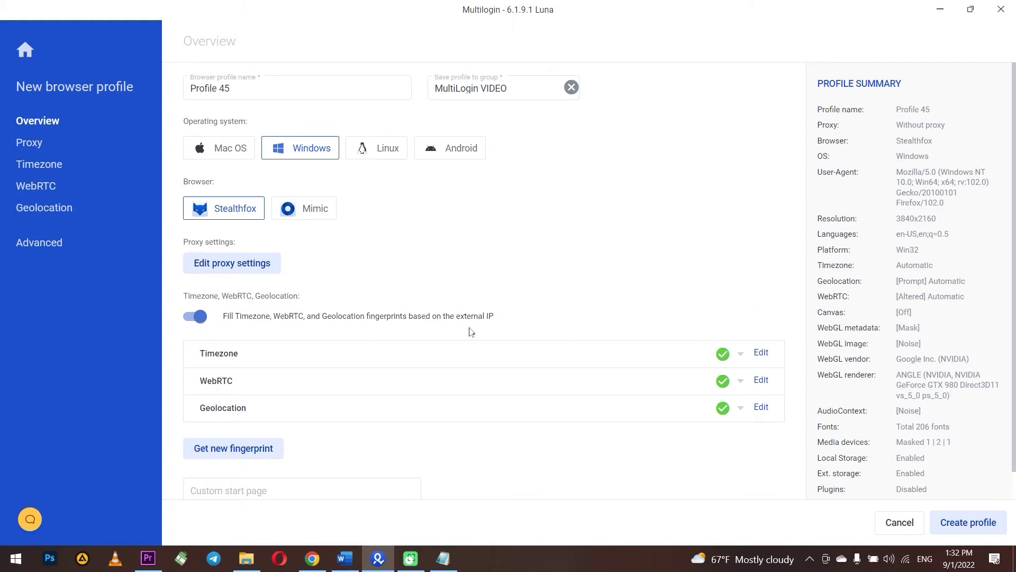
{"action": "left_click", "coordinate": [228, 454]}
{"action": "left_click", "coordinate": [229, 454]}
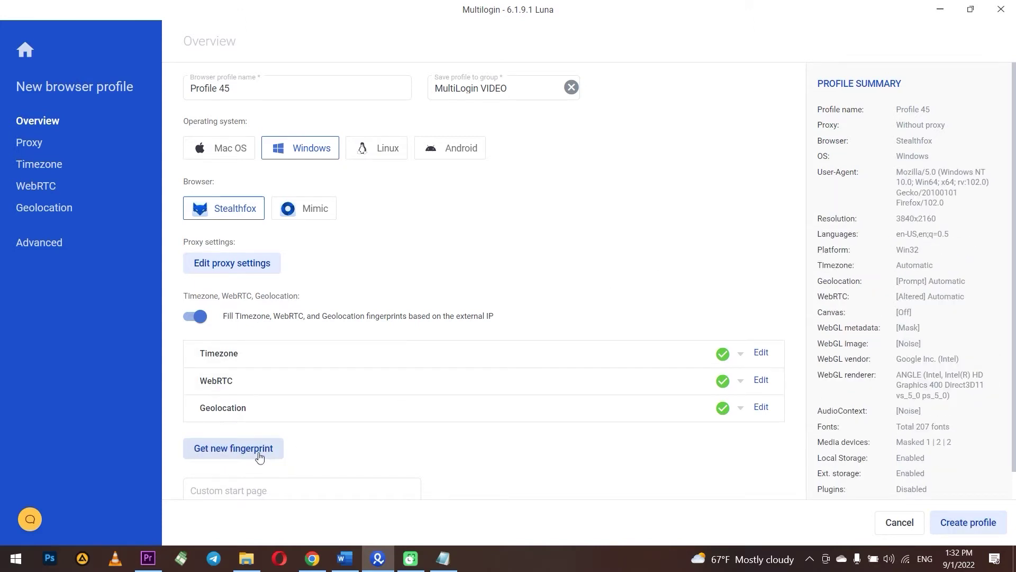
{"action": "left_click", "coordinate": [58, 248]}
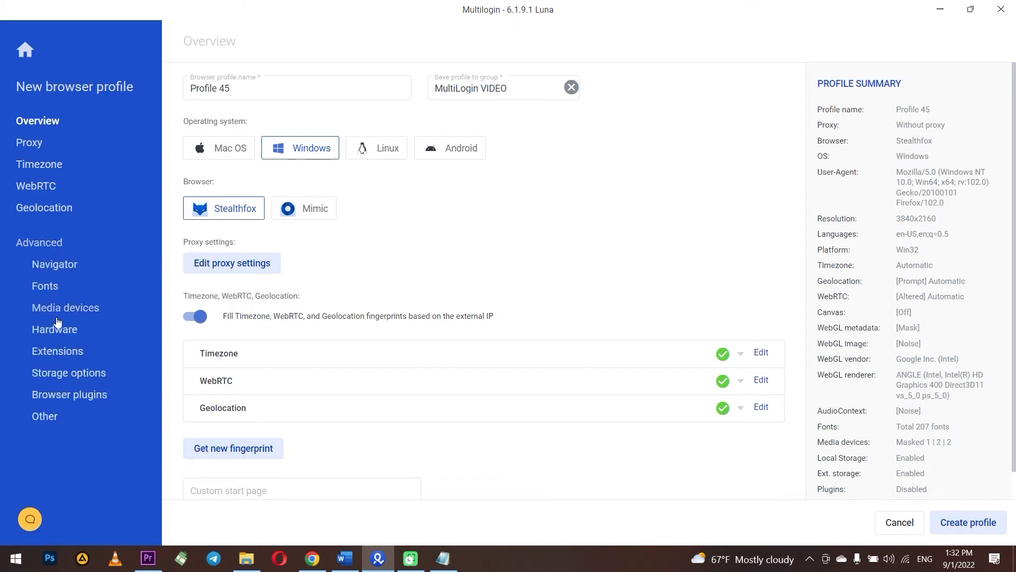
{"action": "left_click", "coordinate": [52, 267]}
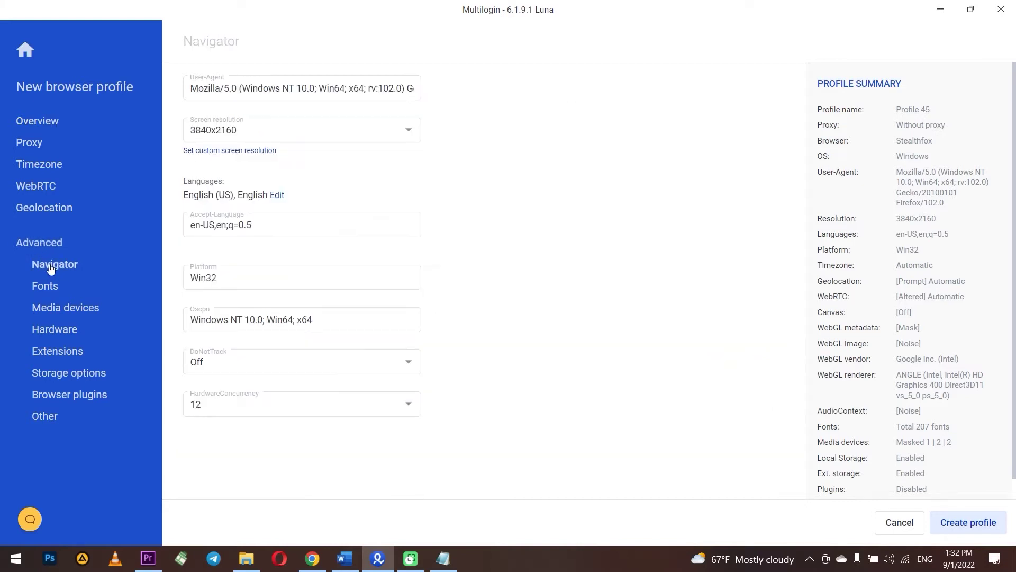
{"action": "left_click", "coordinate": [51, 288]}
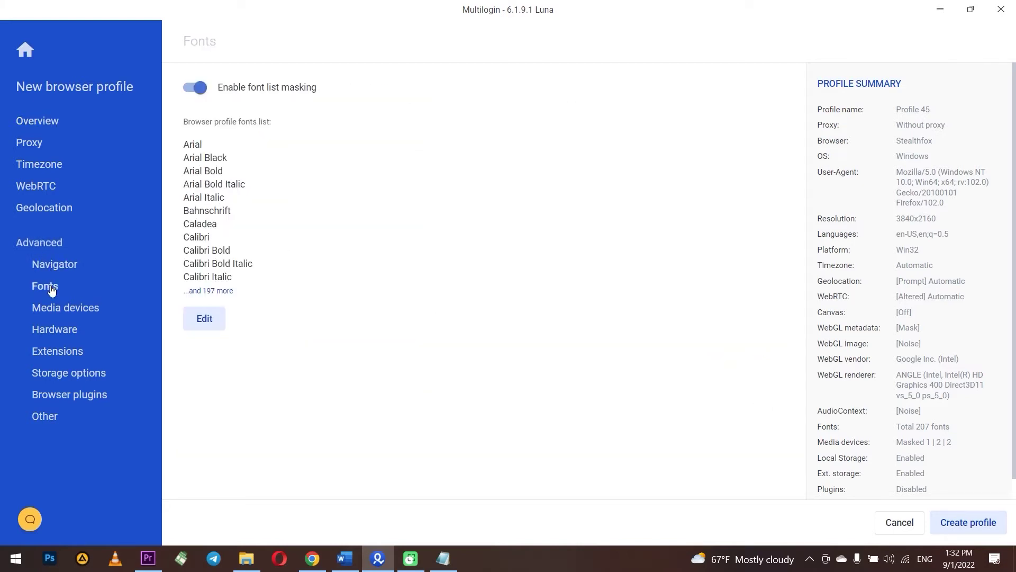
{"action": "left_click", "coordinate": [43, 244]}
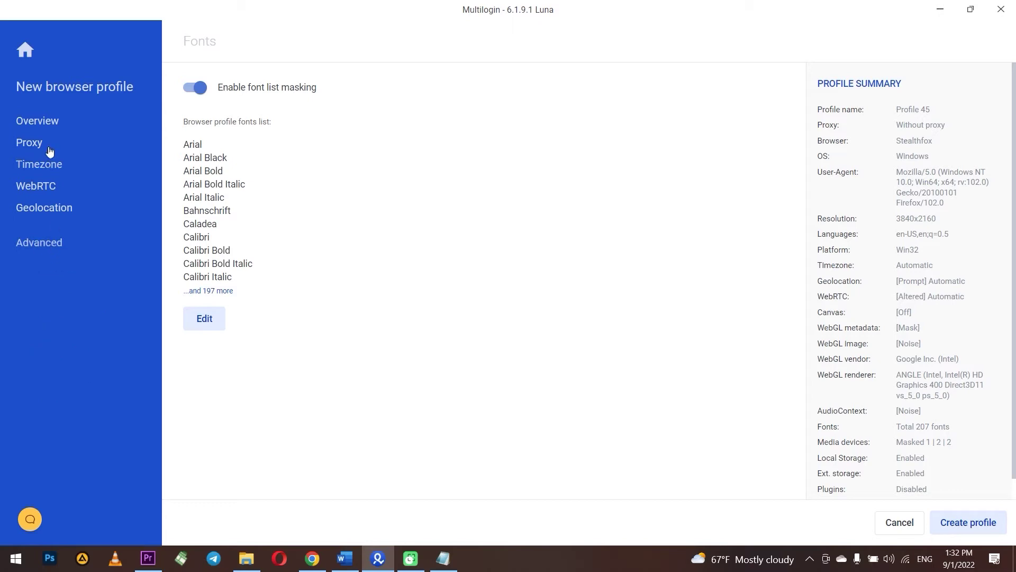
{"action": "left_click", "coordinate": [37, 127]}
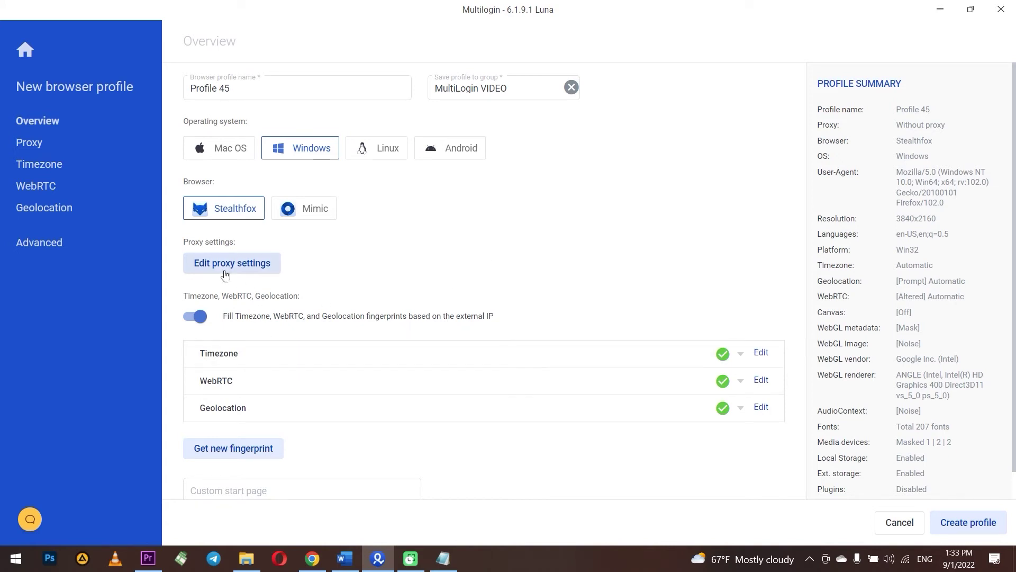
- Set the proxy type to HTTP and copy the mobile proxy string from iProxy.online
{"action": "left_click", "coordinate": [253, 273]}
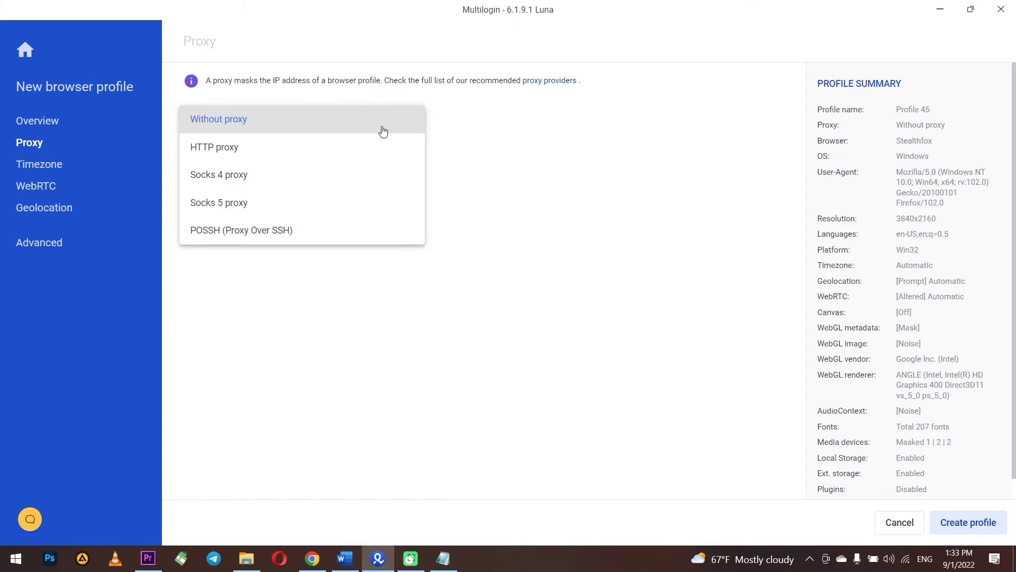
{"action": "left_click", "coordinate": [232, 148]}
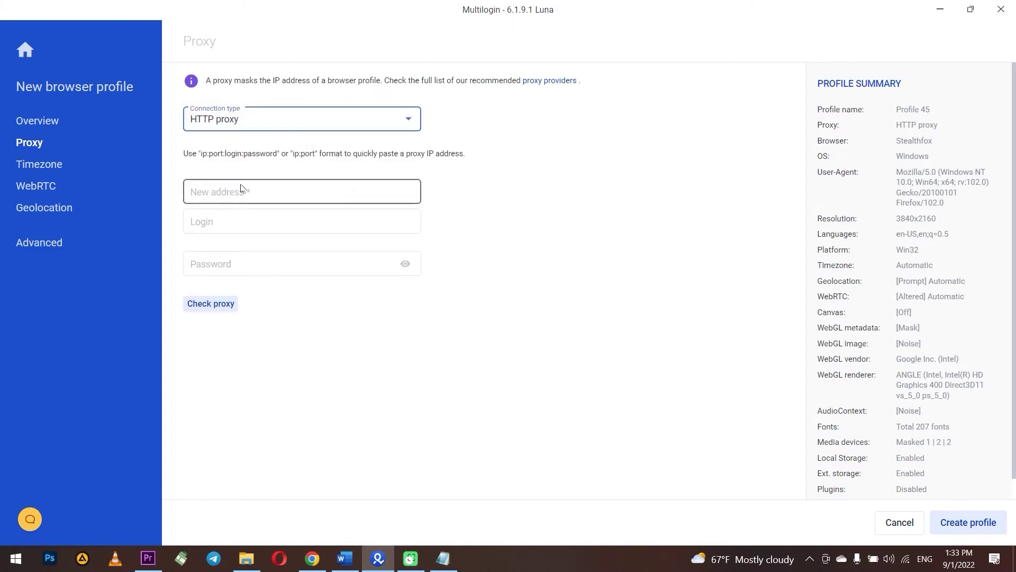
{"action": "left_click", "coordinate": [313, 558]}
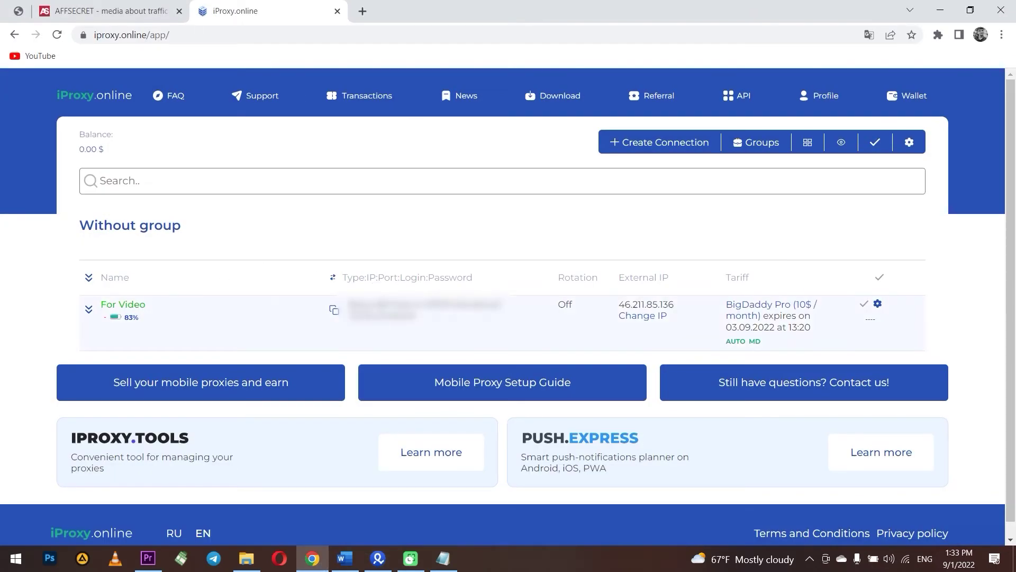
{"action": "triple_click", "coordinate": [427, 317]}
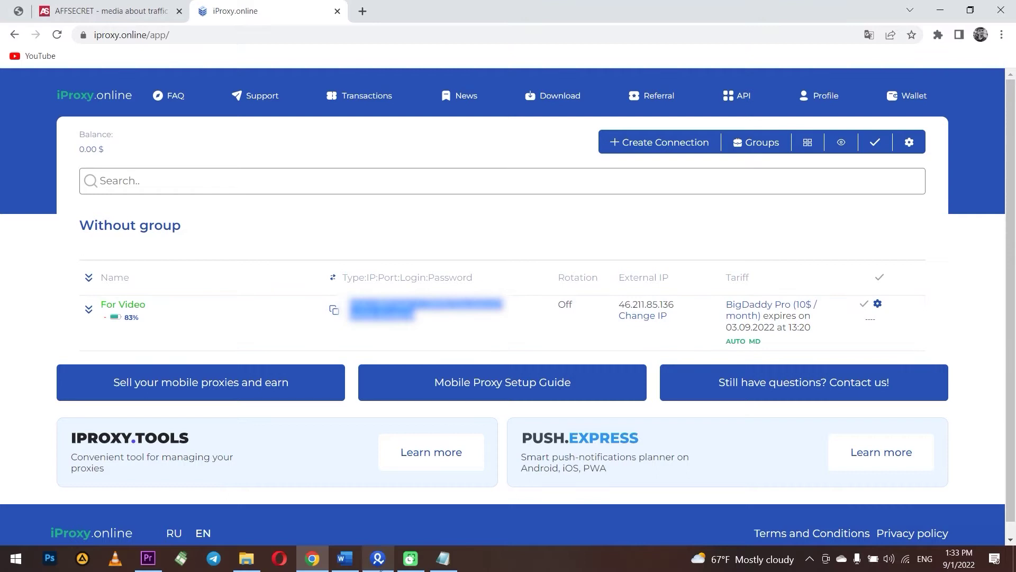
{"action": "left_click", "coordinate": [377, 558]}
{"action": "key", "text": "ctrl+v"}
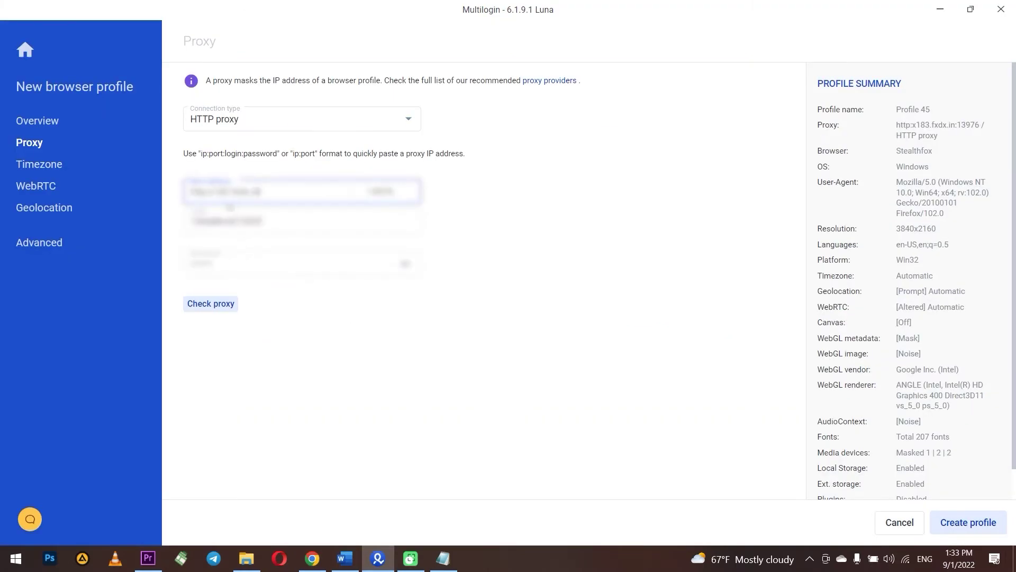
{"action": "left_click_drag", "start_coordinate": [212, 192], "coordinate": [159, 199]}
{"action": "key", "text": "BackSpace"}
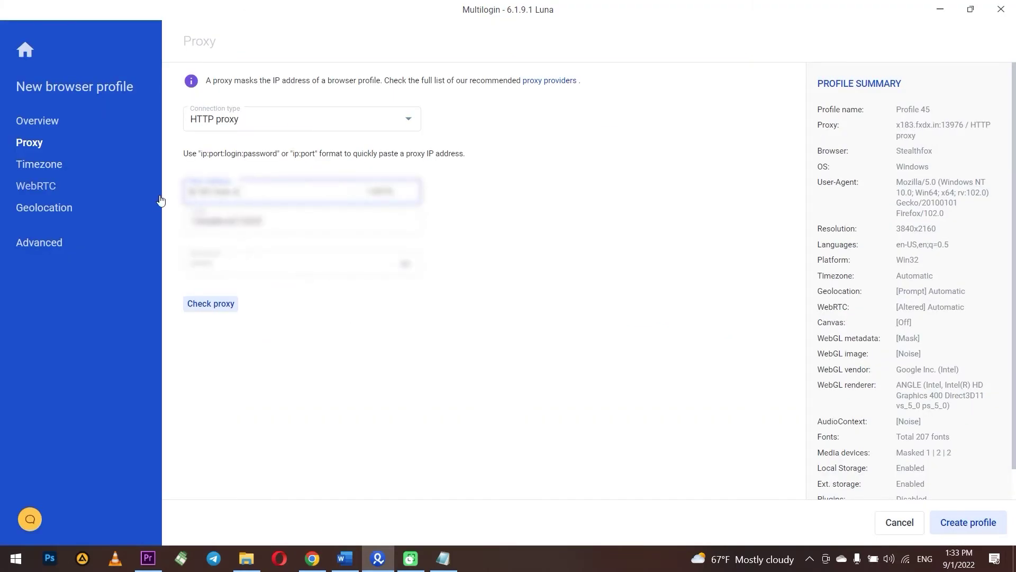
{"action": "left_click", "coordinate": [383, 364]}
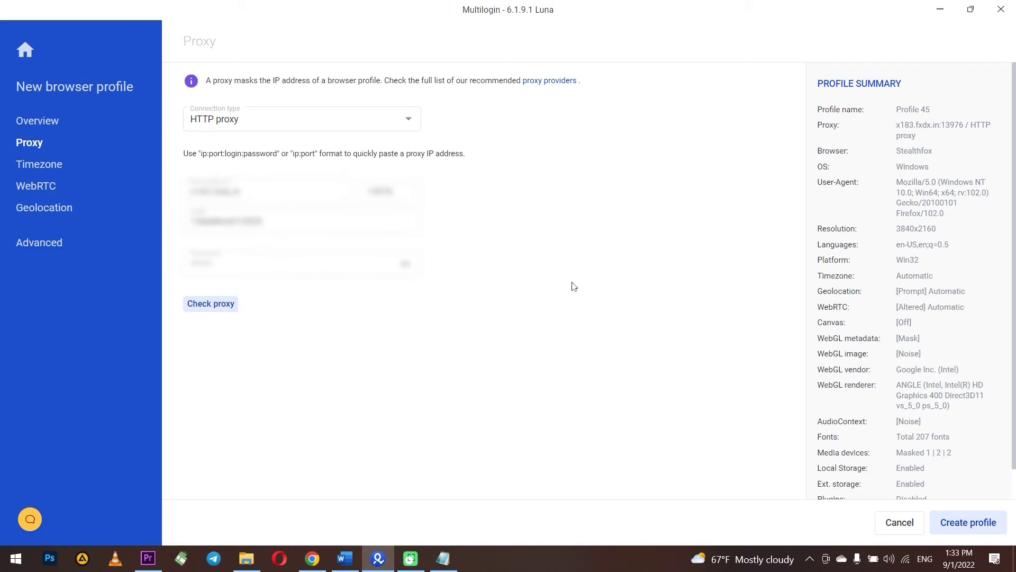
{"action": "left_click", "coordinate": [225, 311]}
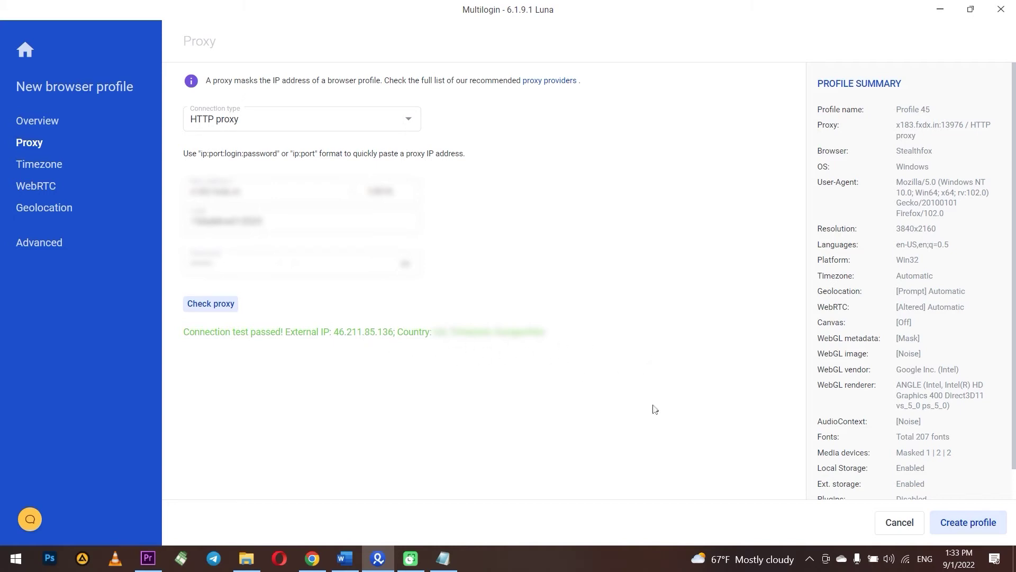
- Create Profile 45, then bring the saved Notepad notes file to the front
{"action": "left_click", "coordinate": [945, 522]}
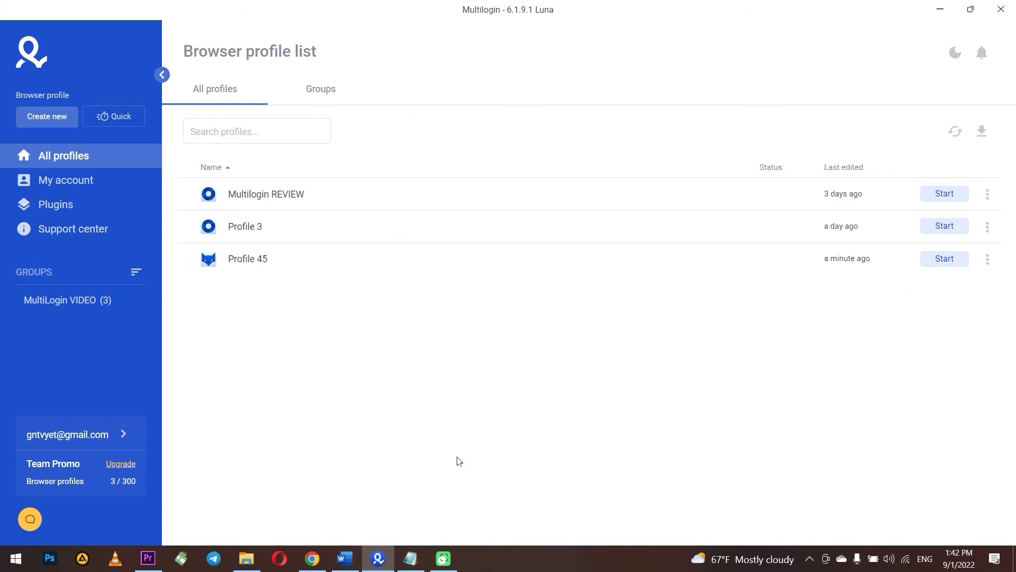
{"action": "left_click", "coordinate": [410, 559]}
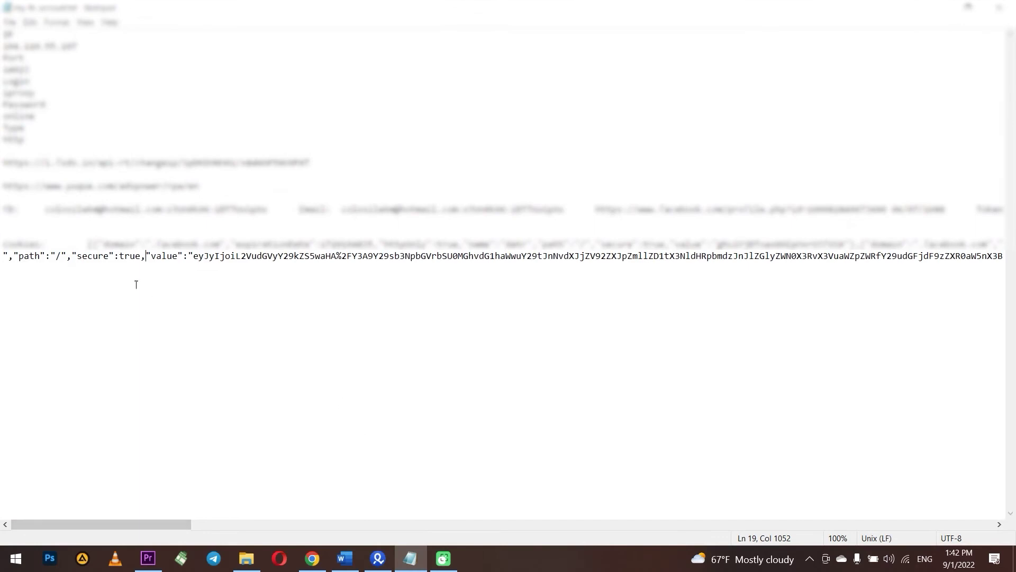
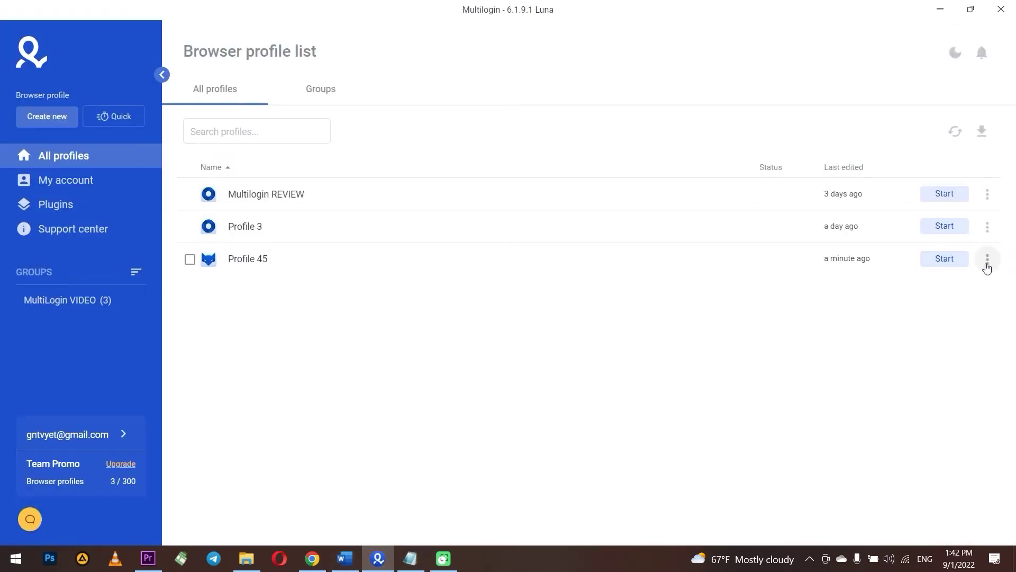
- Paste the Facebook cookies as text into Profile 45's cookie import dialog
{"action": "left_click", "coordinate": [987, 259]}
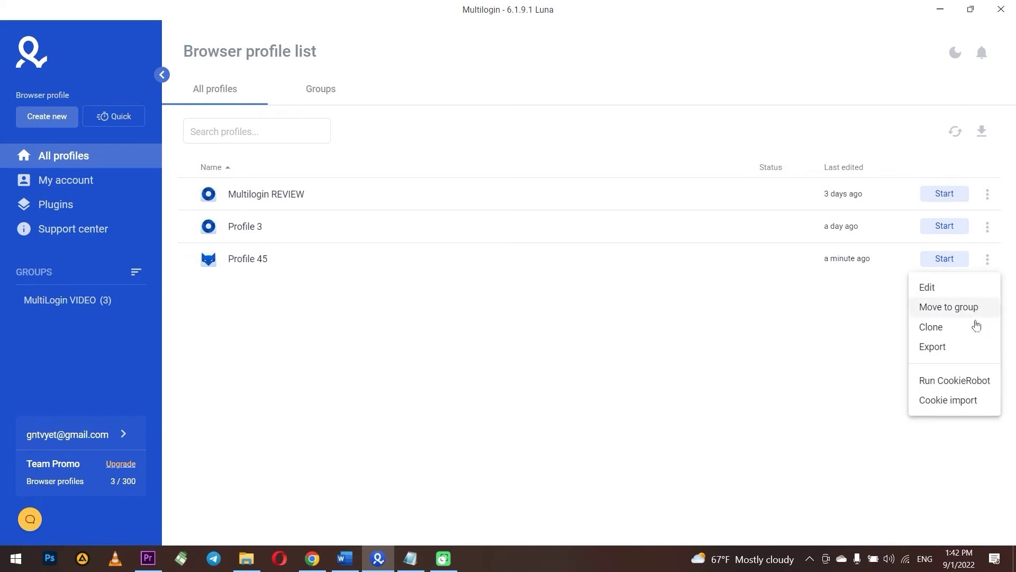
{"action": "left_click", "coordinate": [964, 402]}
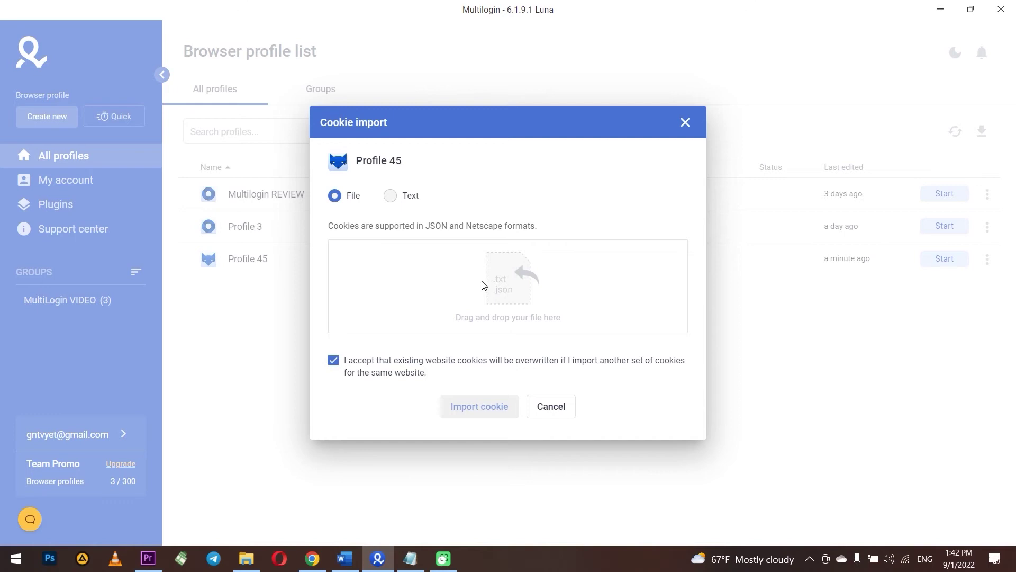
{"action": "left_click", "coordinate": [395, 195]}
{"action": "left_click", "coordinate": [422, 268]}
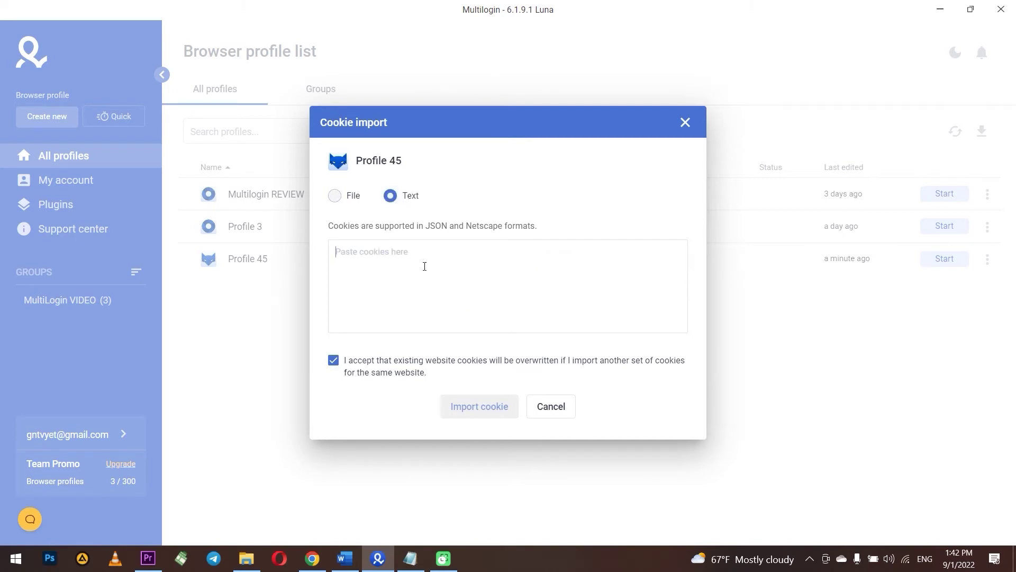
{"action": "key", "text": "ctrl+v"}
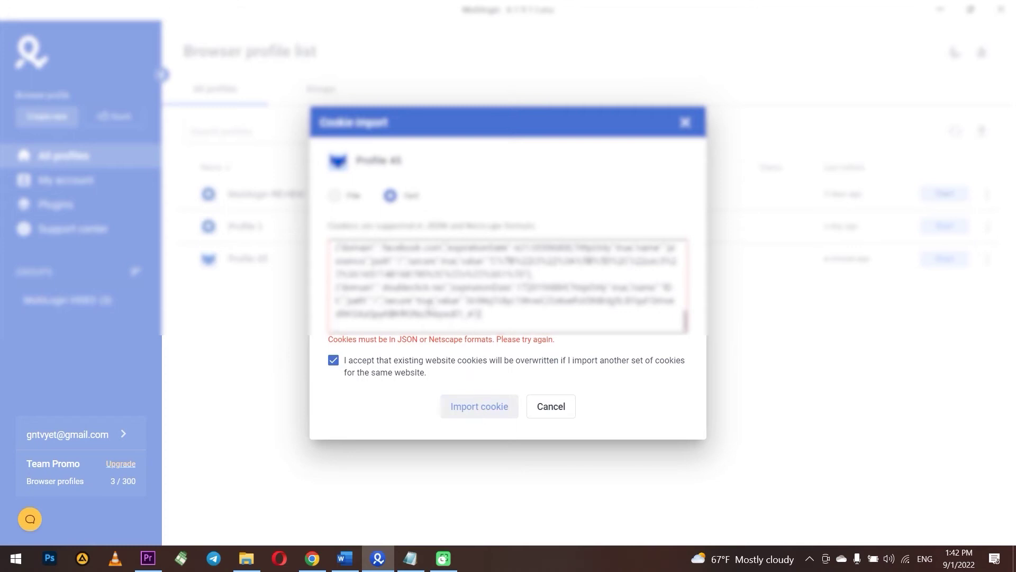
- Delete the stray Cookies header line, import the cookies, and start Profile 45
{"action": "scroll", "coordinate": [508, 286], "scroll_direction": "up", "scroll_amount": 10}
{"action": "scroll", "coordinate": [508, 286], "scroll_direction": "down", "scroll_amount": 4}
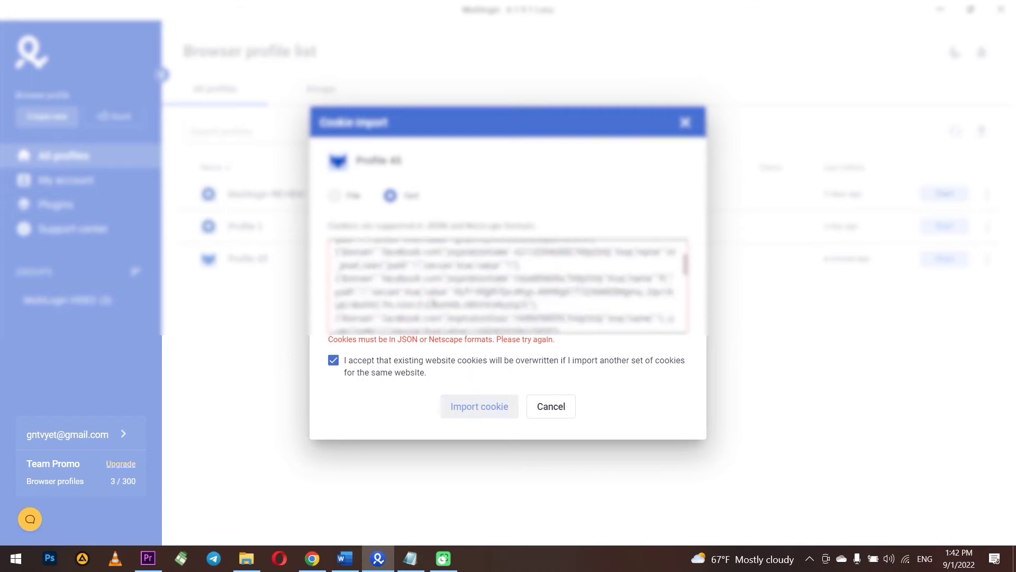
{"action": "scroll", "coordinate": [509, 285], "scroll_direction": "up", "scroll_amount": 2}
{"action": "scroll", "coordinate": [399, 259], "scroll_direction": "down", "scroll_amount": 4}
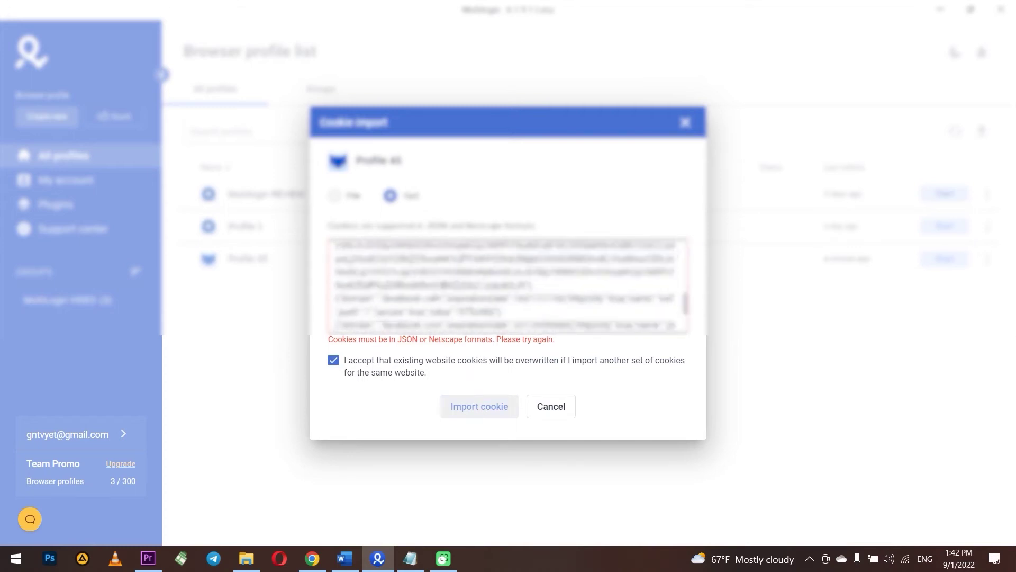
{"action": "scroll", "coordinate": [399, 259], "scroll_direction": "up", "scroll_amount": 4}
{"action": "left_click_drag", "start_coordinate": [399, 257], "coordinate": [290, 255]}
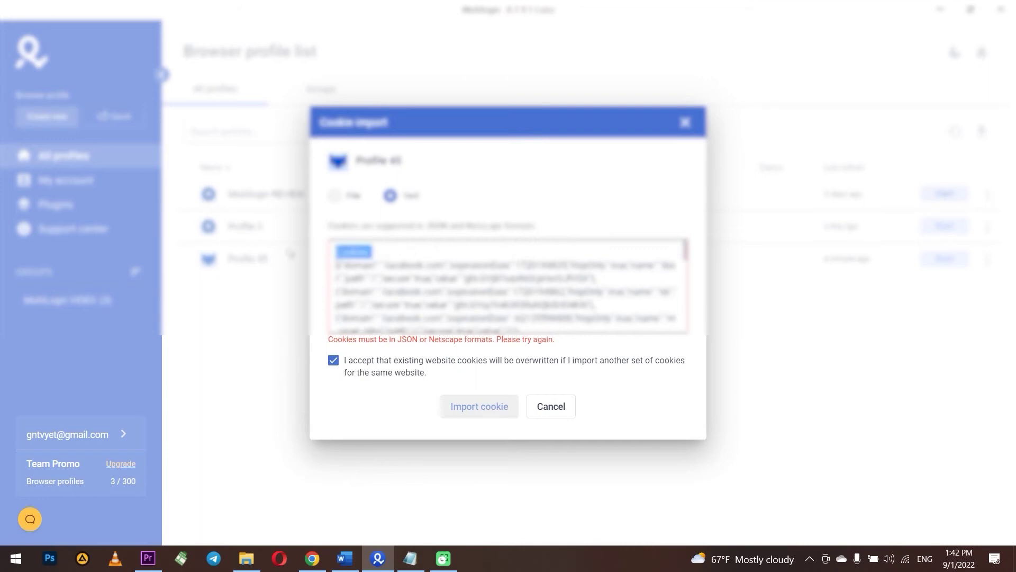
{"action": "key", "text": "Delete"}
{"action": "key", "text": "Delete"}
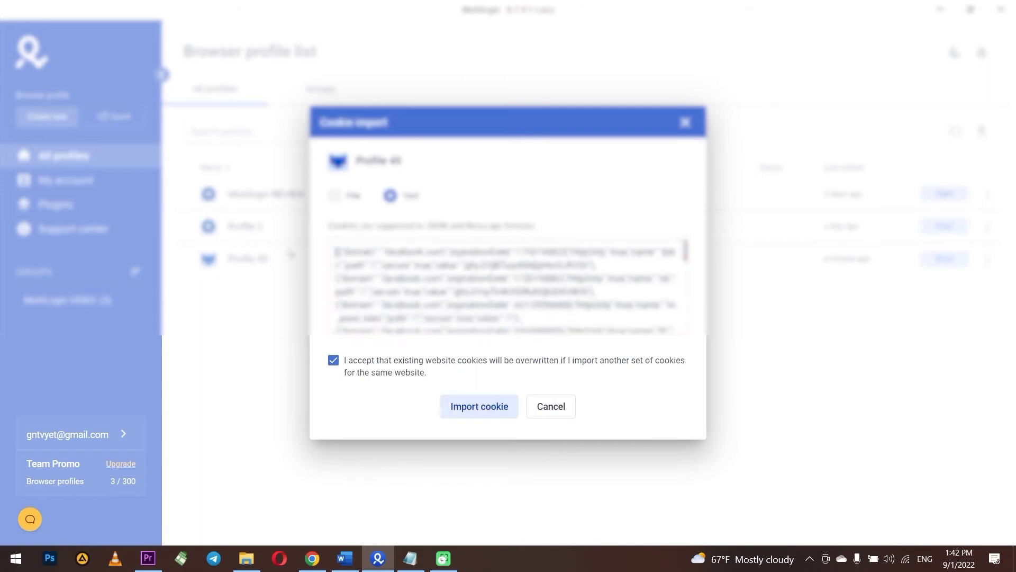
{"action": "left_click", "coordinate": [480, 413]}
{"action": "left_click", "coordinate": [953, 262]}
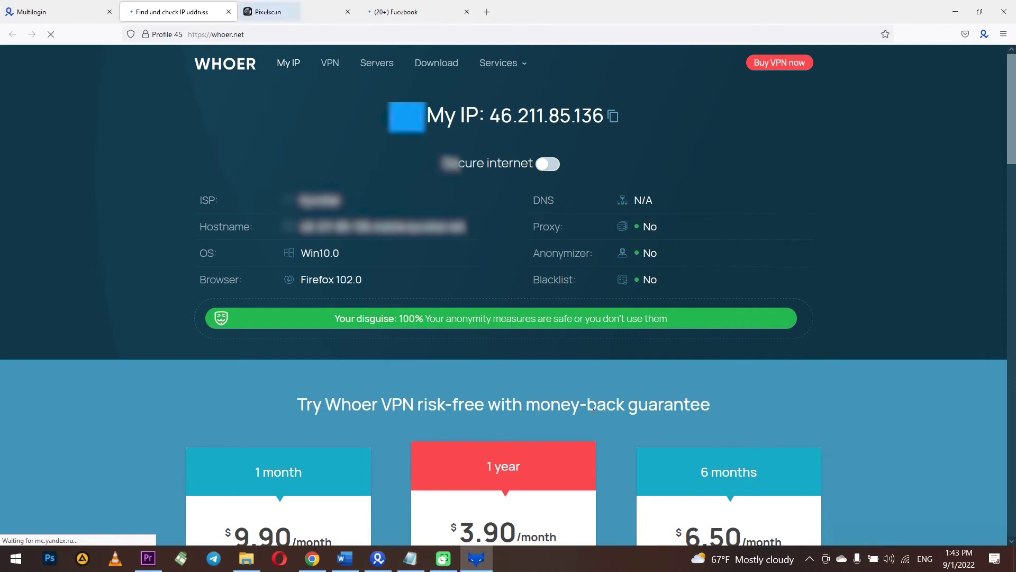
- Check Profile 45's fingerprint consistency on Pixelscan, then bring up the logged-in Facebook tab
{"action": "left_click", "coordinate": [268, 12]}
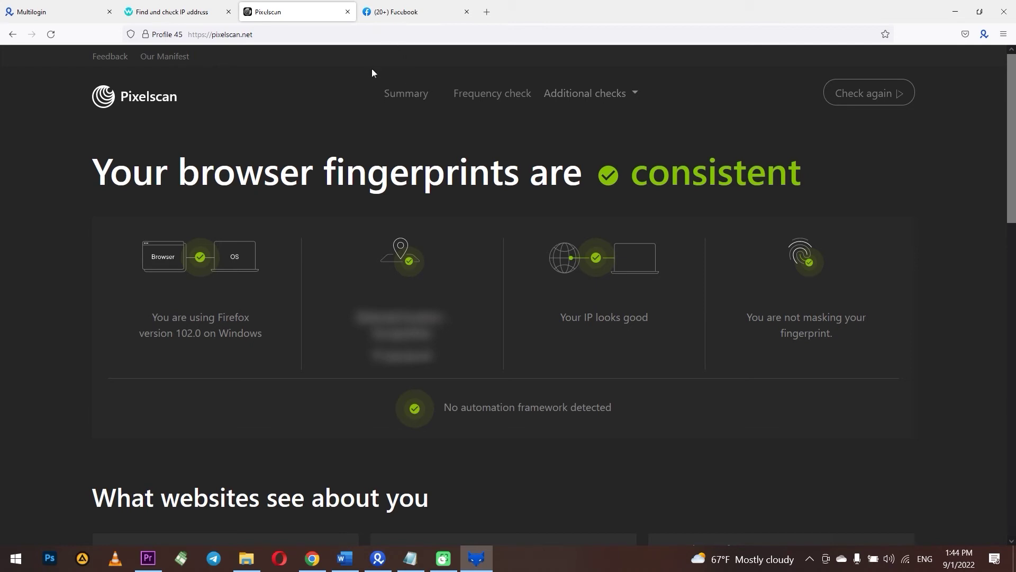
{"action": "left_click", "coordinate": [408, 12]}
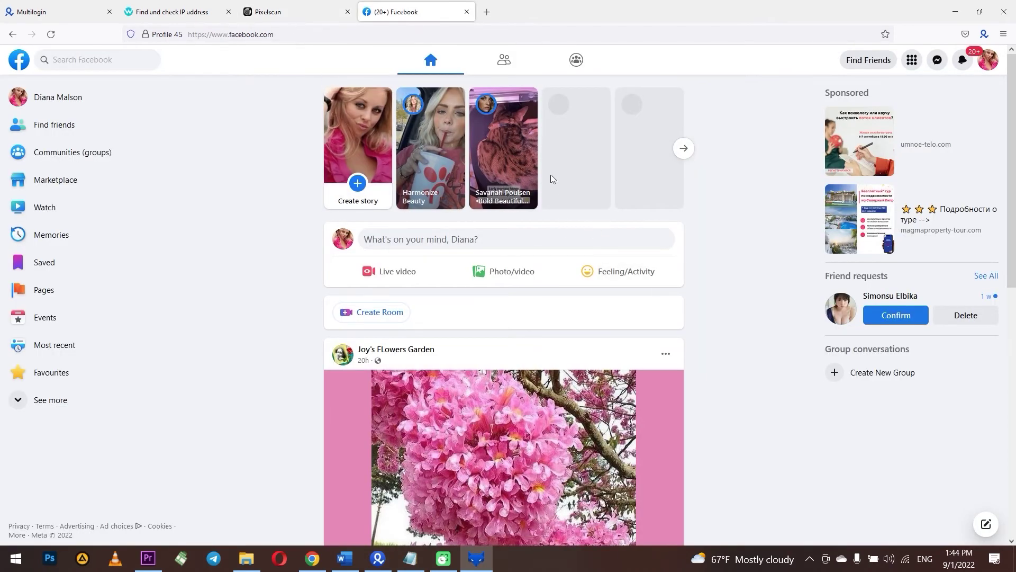
- Scroll down the logged-in Facebook news feed, then bring the Multilogin window forward
{"action": "scroll", "coordinate": [523, 227], "scroll_direction": "down", "scroll_amount": 1}
{"action": "scroll", "coordinate": [522, 227], "scroll_direction": "down", "scroll_amount": 10}
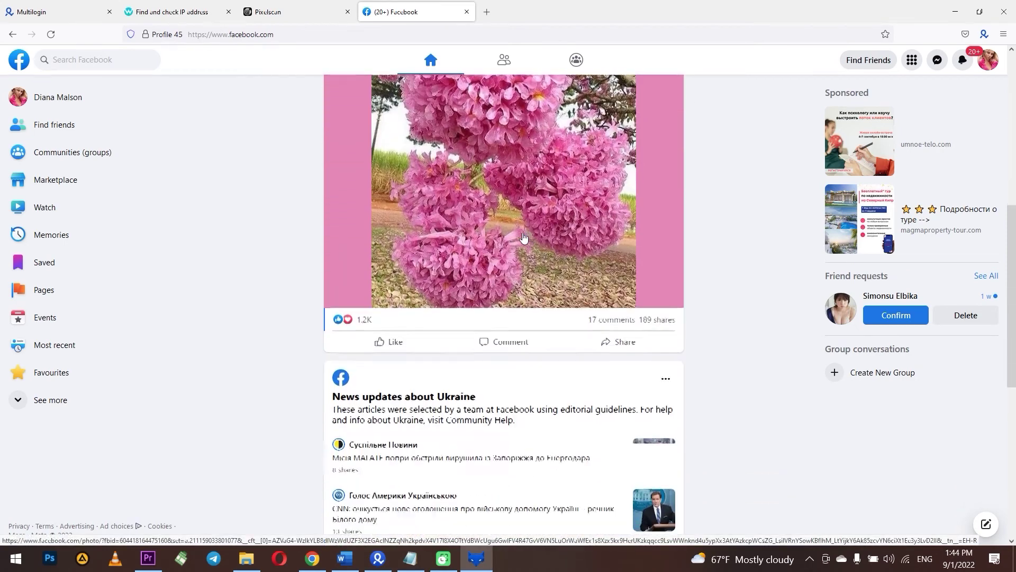
{"action": "scroll", "coordinate": [523, 236], "scroll_direction": "down", "scroll_amount": 5}
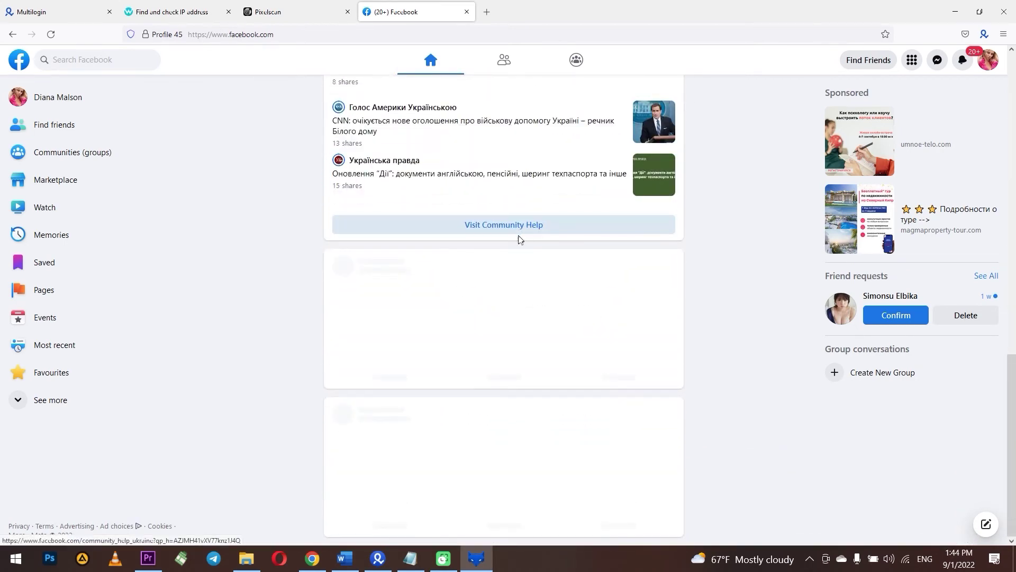
{"action": "scroll", "coordinate": [519, 236], "scroll_direction": "down", "scroll_amount": 2}
{"action": "scroll", "coordinate": [483, 247], "scroll_direction": "down", "scroll_amount": 20}
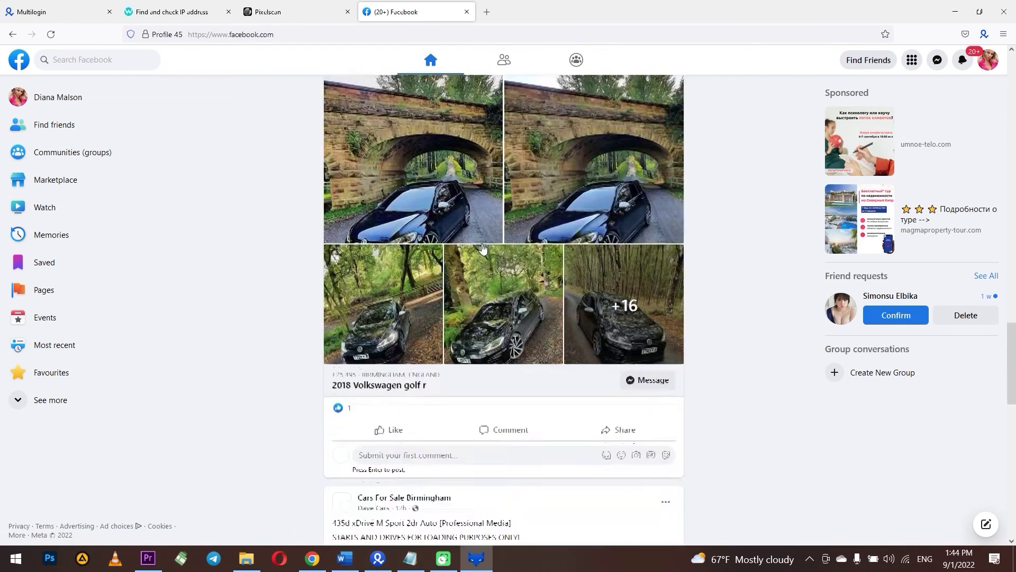
{"action": "scroll", "coordinate": [483, 248], "scroll_direction": "down", "scroll_amount": 7}
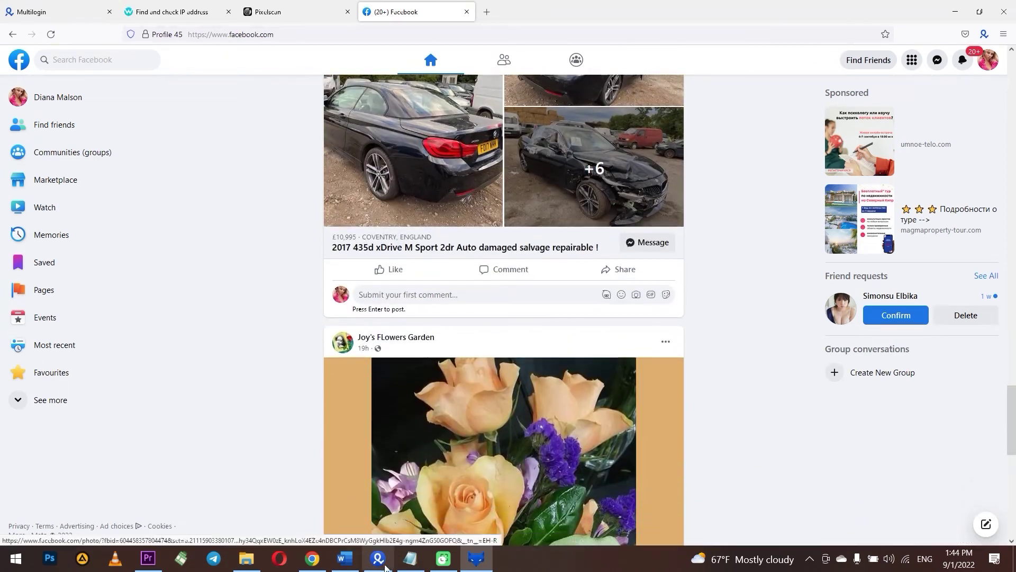
{"action": "left_click", "coordinate": [382, 564]}
- Rotate the iProxy.online For Video proxy to new IP 46.211.85.136, then return to Multilogin
{"action": "key", "text": "alt+Tab"}
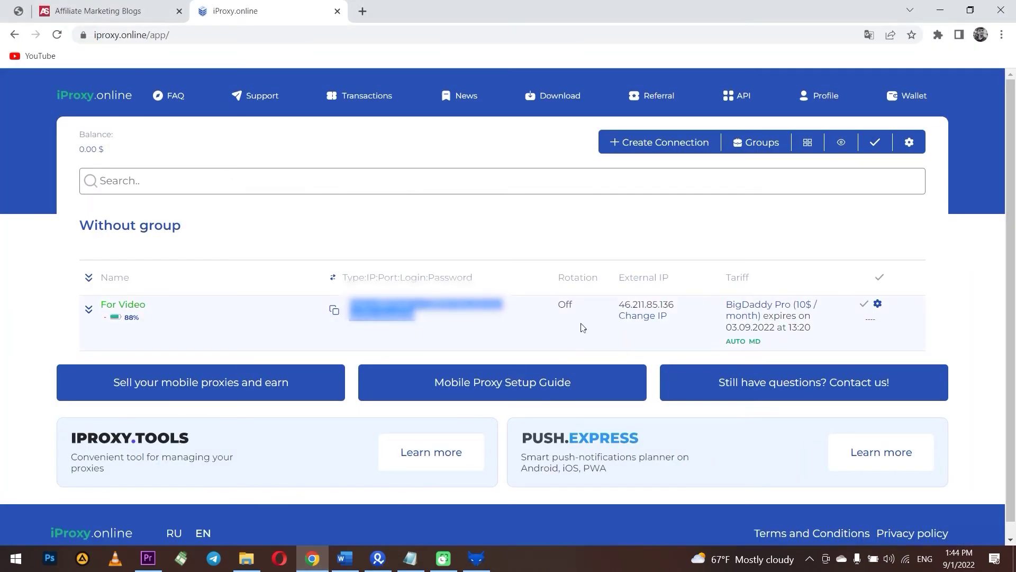
{"action": "left_click", "coordinate": [630, 321]}
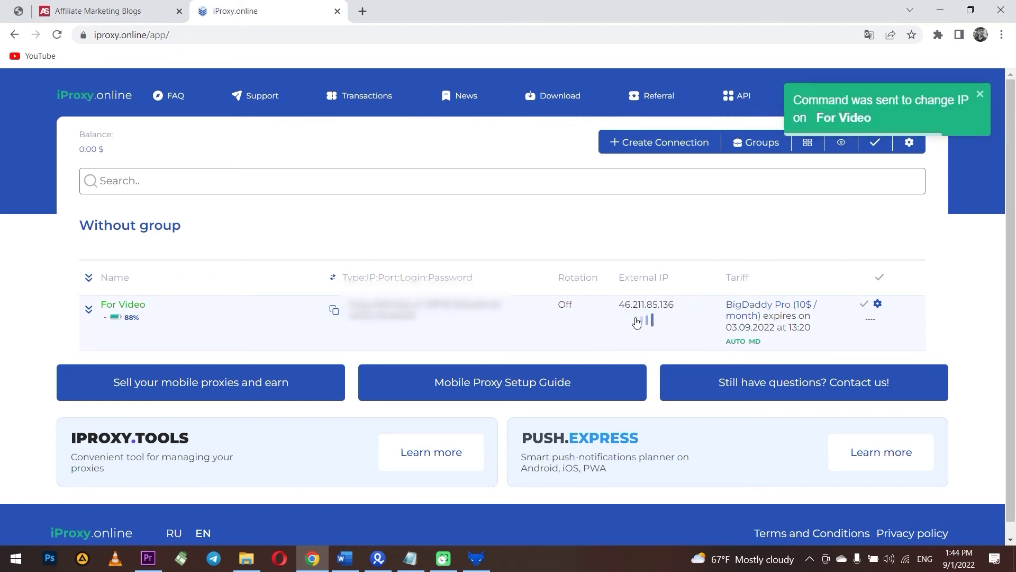
{"action": "scroll", "coordinate": [637, 321], "scroll_direction": "down", "scroll_amount": 1}
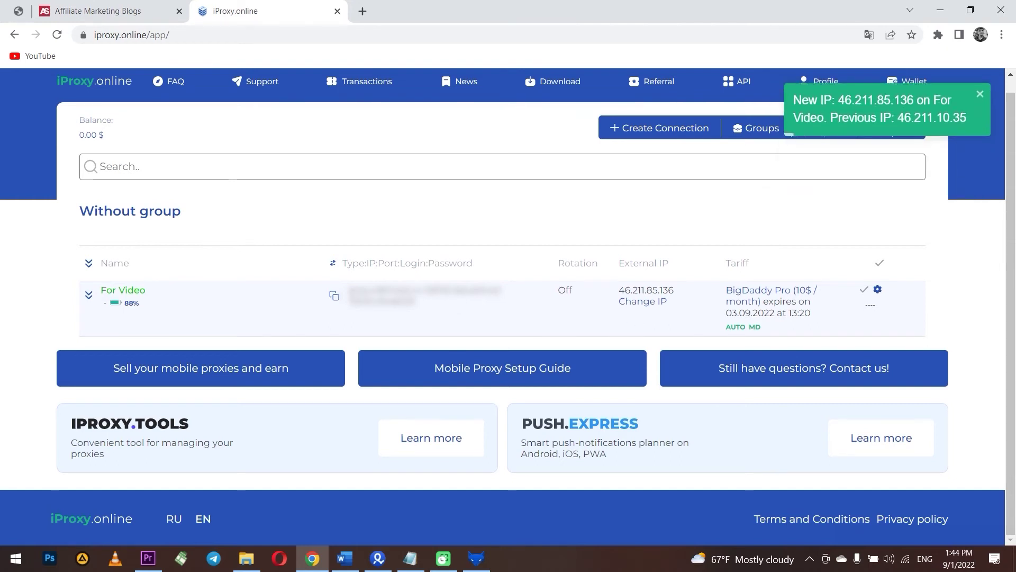
{"action": "left_click", "coordinate": [378, 558]}
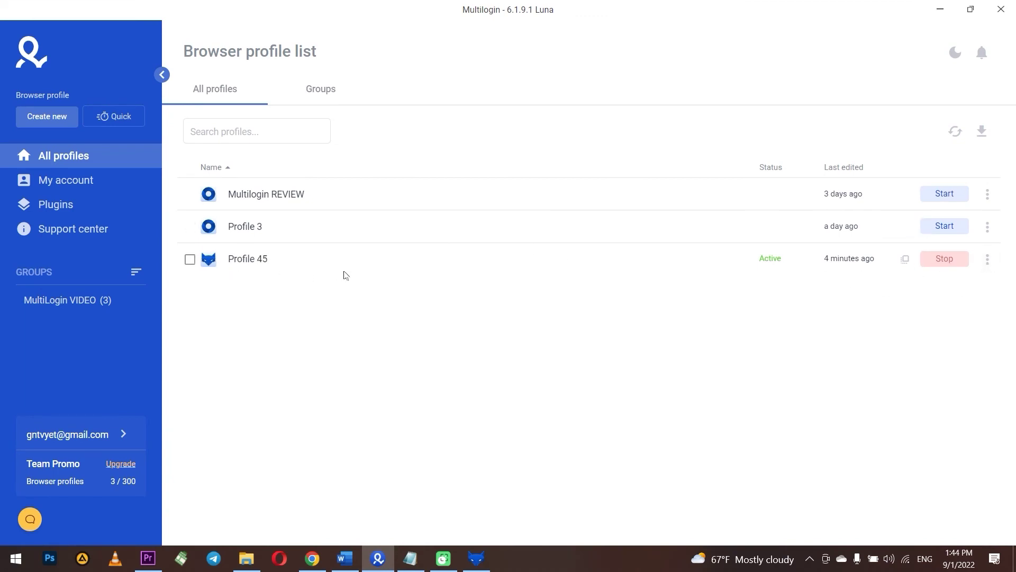
- Review Profile 45's and Profile 3's proxy details, then switch back to the iProxy connection page
{"action": "left_click", "coordinate": [236, 263]}
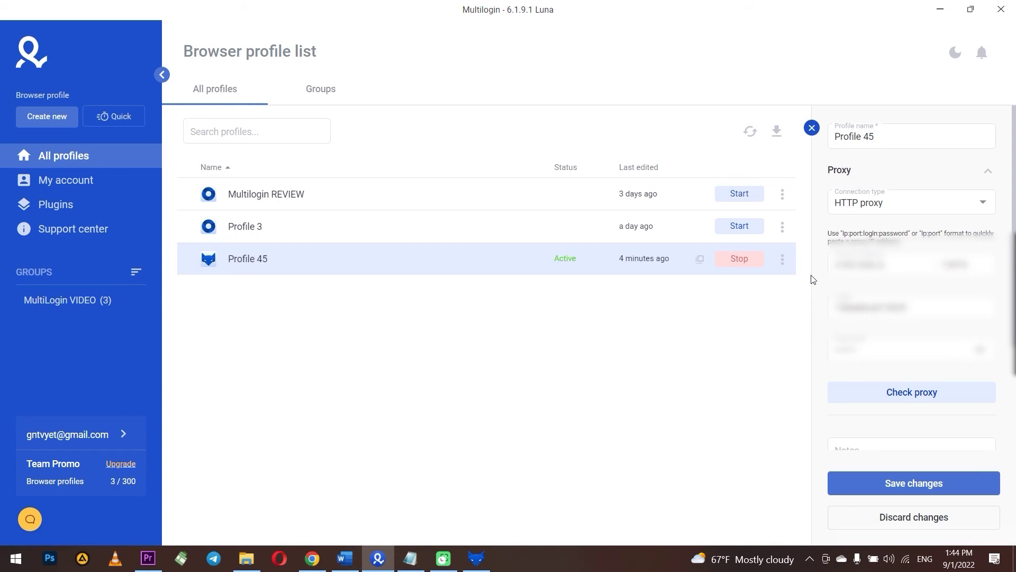
{"action": "left_click", "coordinate": [235, 224]}
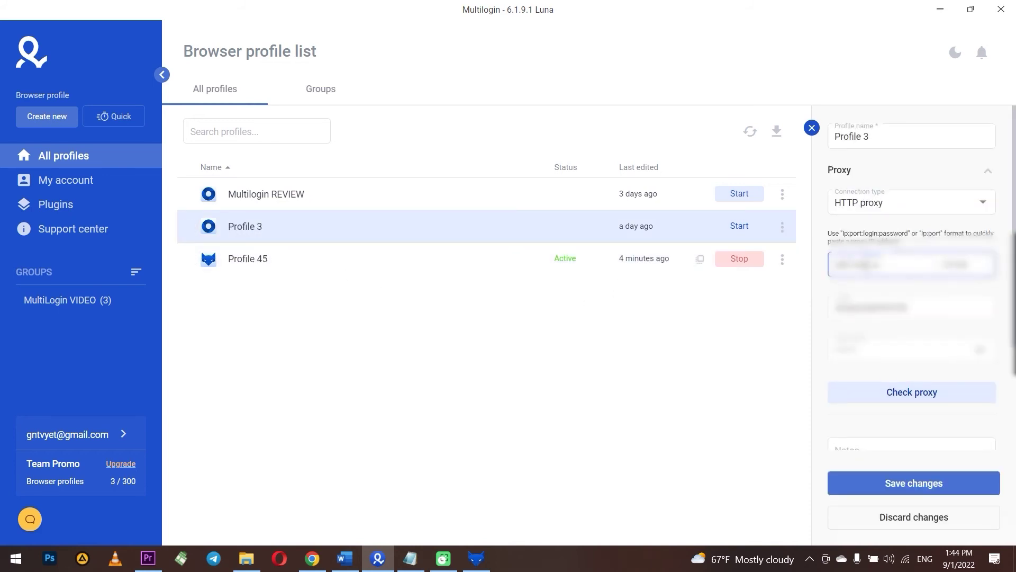
{"action": "left_click", "coordinate": [313, 558]}
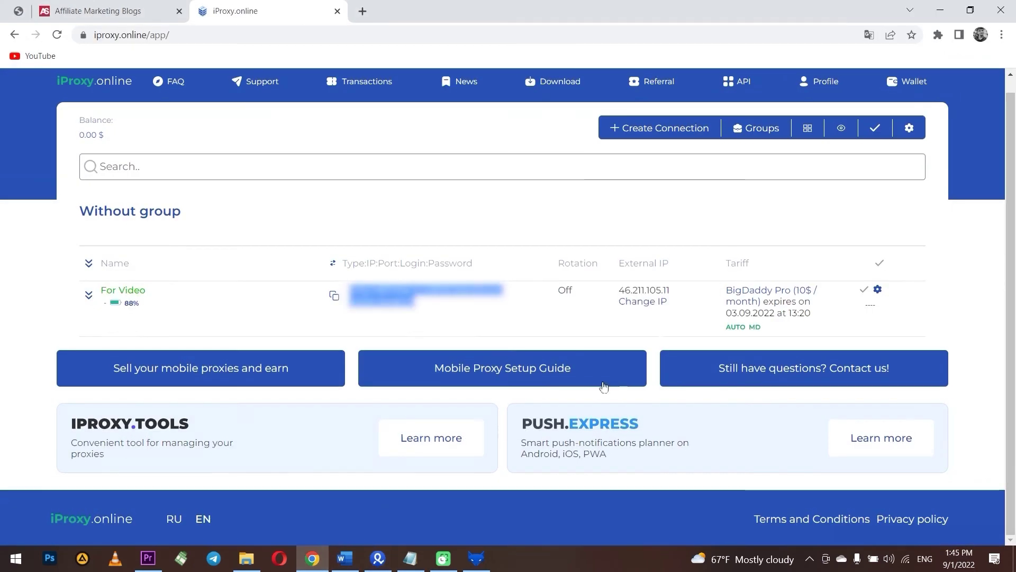
- Rotate the For Video IP again and run Profile 45's proxy check twice
{"action": "left_click", "coordinate": [650, 302]}
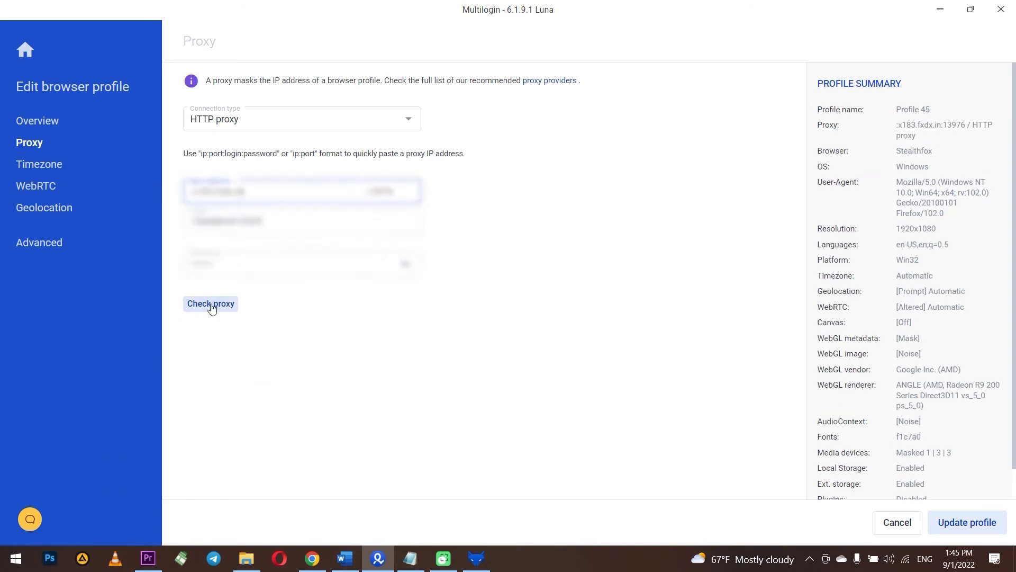
{"action": "left_click", "coordinate": [212, 308]}
{"action": "left_click", "coordinate": [227, 304]}
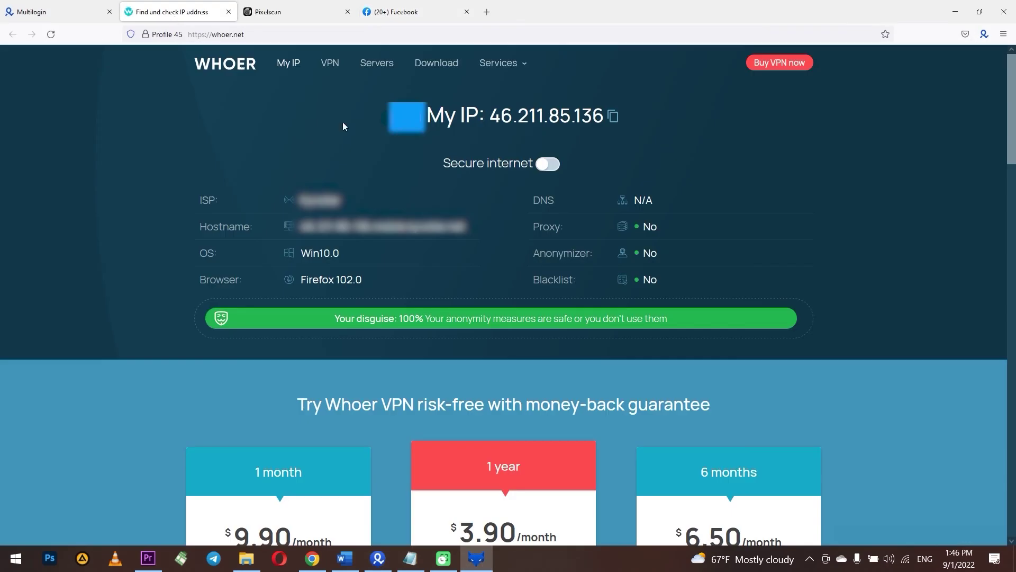
- Reload whoer.net to confirm IP 46.211.144.99 at 100% disguise, then return to Multilogin
{"action": "left_click", "coordinate": [231, 35]}
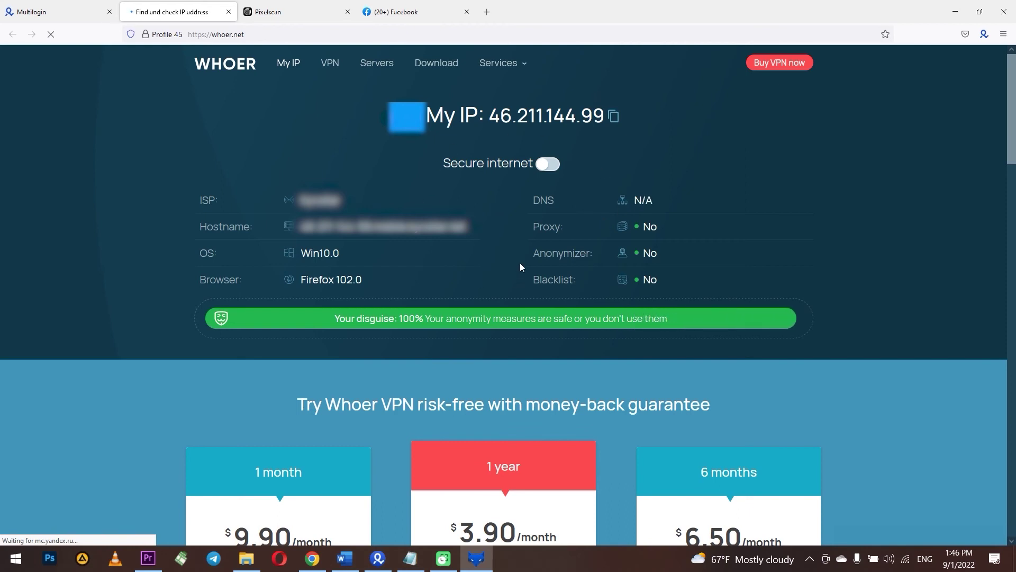
{"action": "left_click", "coordinate": [377, 558]}
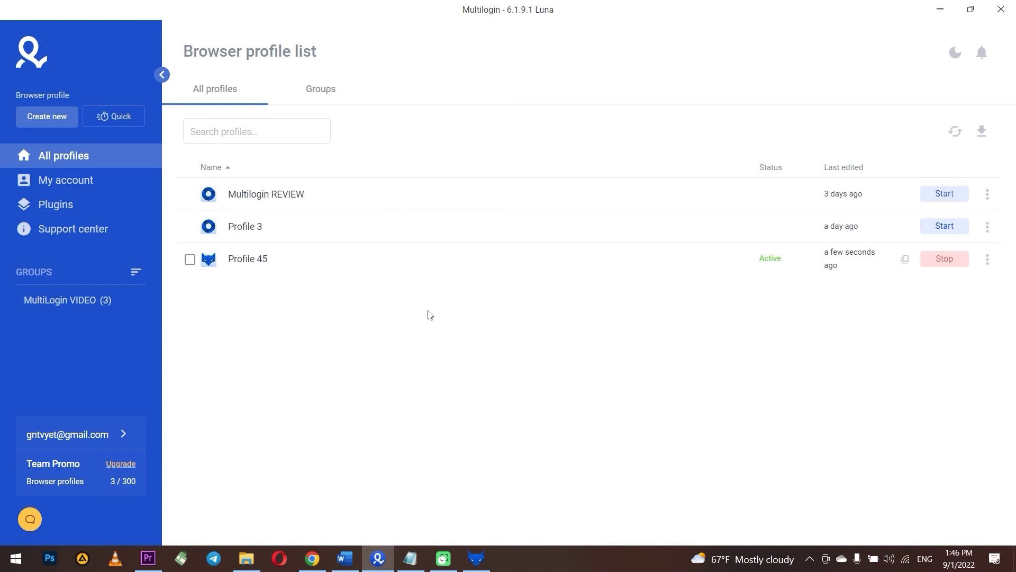
- Open Profile 3 for editing from the Multilogin profile list
{"action": "left_click", "coordinate": [476, 558]}
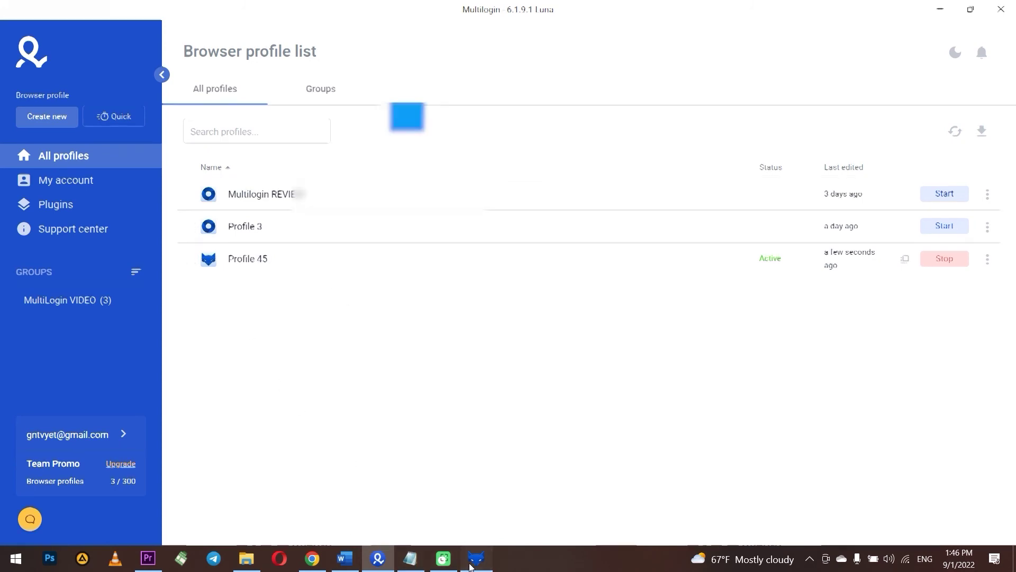
{"action": "left_click", "coordinate": [378, 558]}
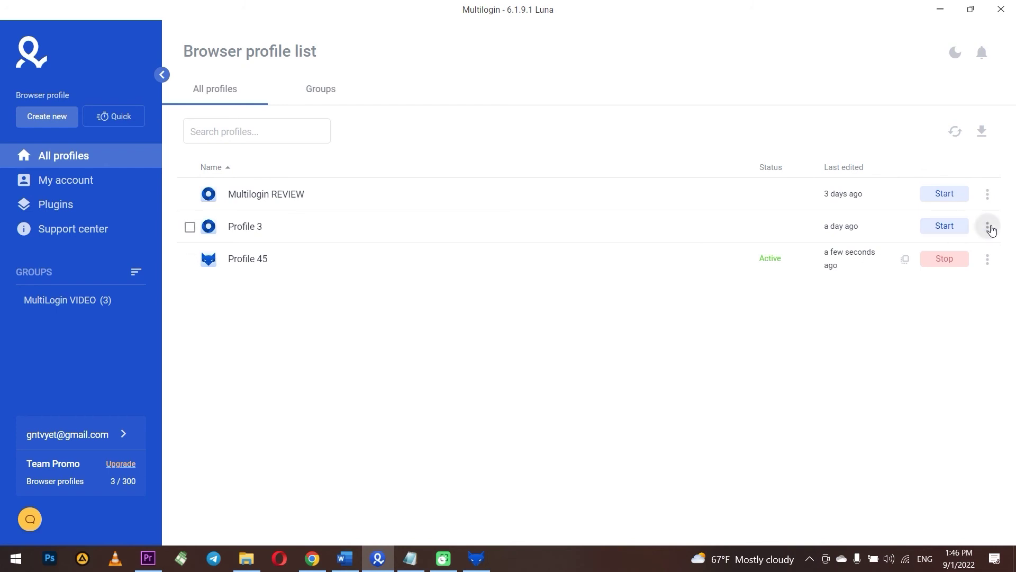
{"action": "left_click", "coordinate": [988, 226]}
{"action": "left_click", "coordinate": [964, 255]}
- Inspect Profile 3's proxy host and overview, then return to Profile 45's Facebook feed
{"action": "left_click", "coordinate": [238, 228]}
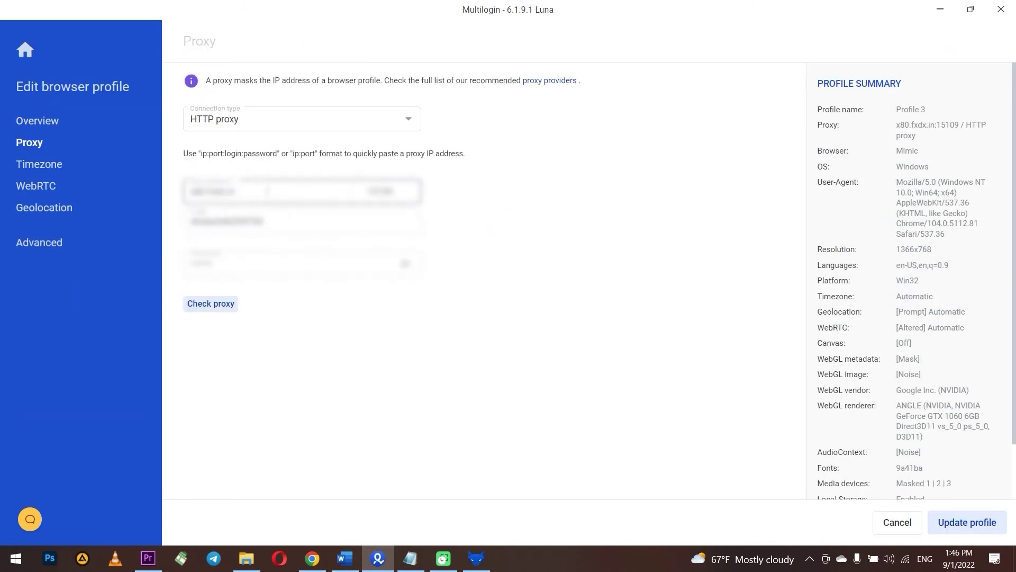
{"action": "left_click", "coordinate": [276, 186]}
{"action": "left_click", "coordinate": [40, 123]}
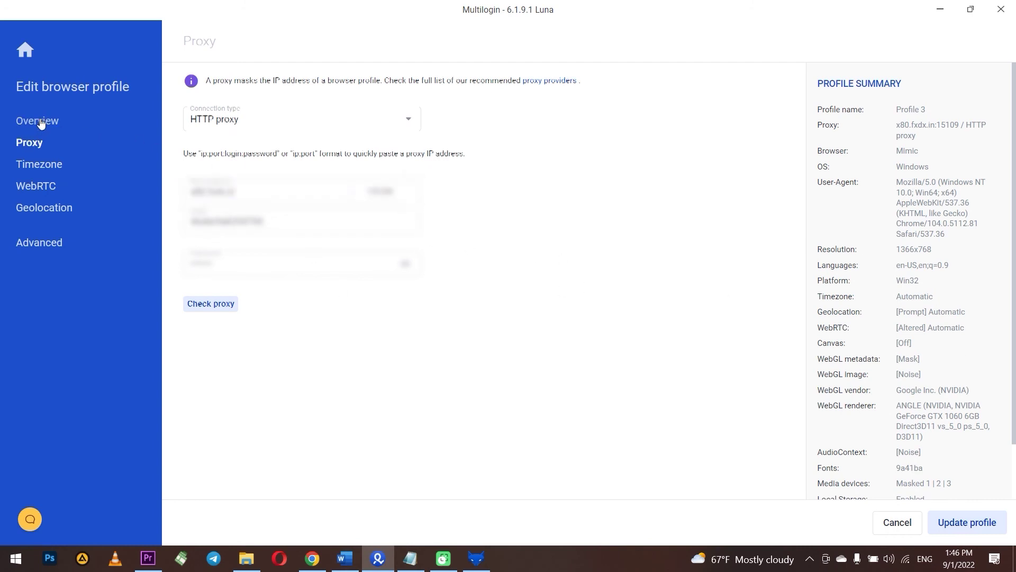
{"action": "left_click", "coordinate": [489, 563]}
{"action": "left_click", "coordinate": [407, 12]}
{"action": "scroll", "coordinate": [500, 255], "scroll_direction": "down", "scroll_amount": 5}
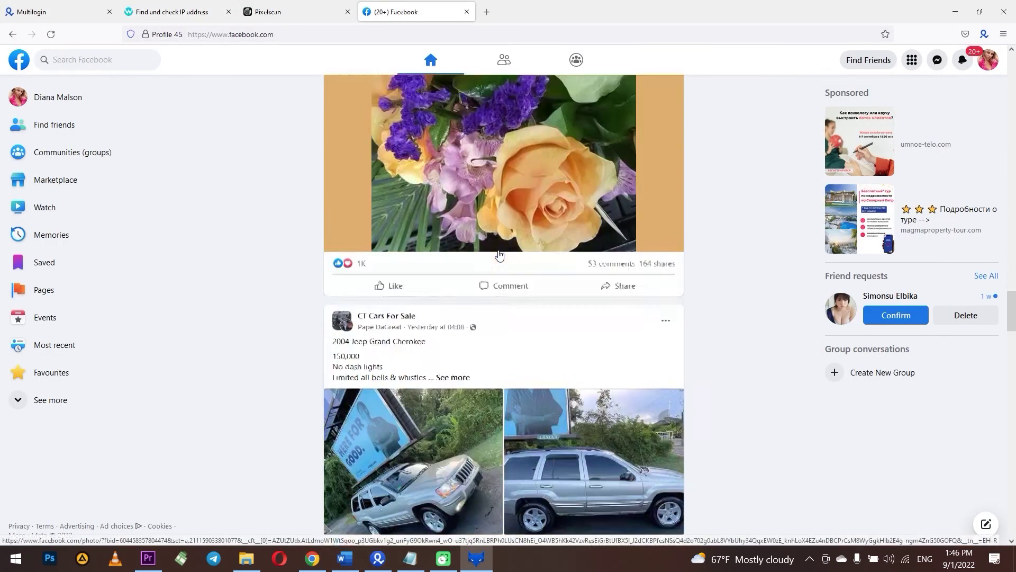
{"action": "scroll", "coordinate": [499, 255], "scroll_direction": "down", "scroll_amount": 8}
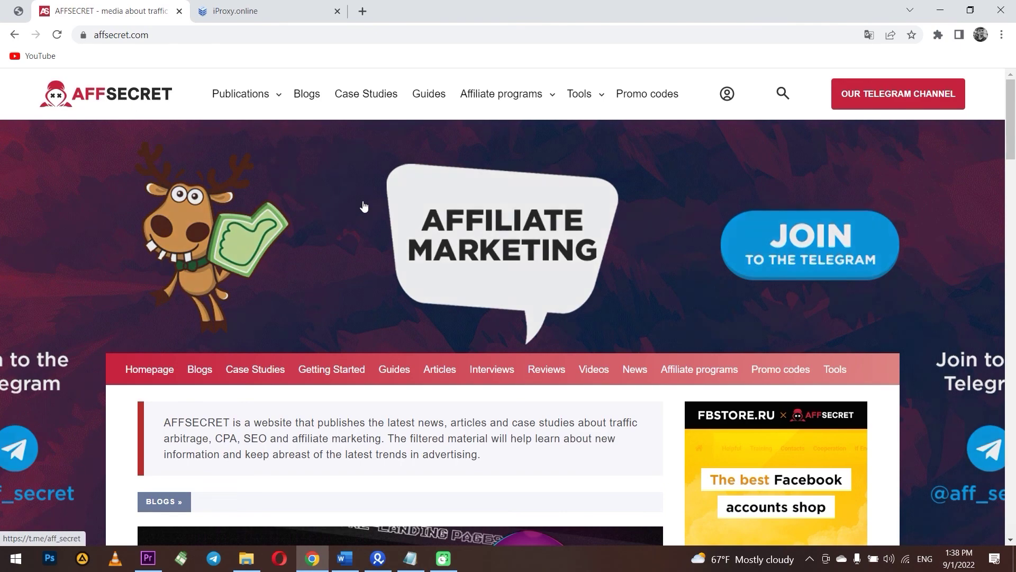
- Scroll through the AffSecret homepage's case studies and guides, then open the Blogs section
{"action": "scroll", "coordinate": [364, 206], "scroll_direction": "down", "scroll_amount": 15}
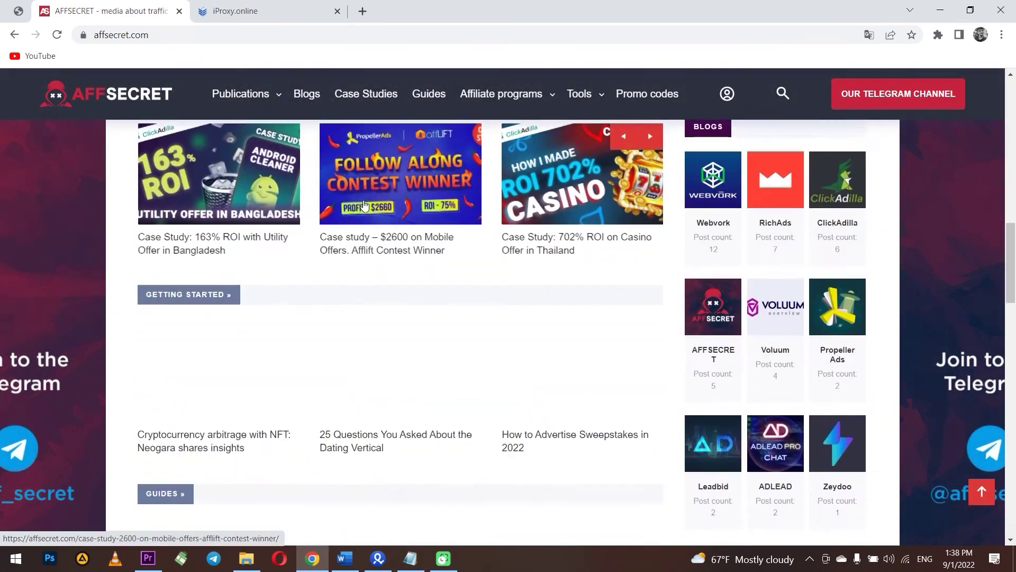
{"action": "scroll", "coordinate": [364, 205], "scroll_direction": "down", "scroll_amount": 20}
{"action": "scroll", "coordinate": [363, 204], "scroll_direction": "down", "scroll_amount": 2}
{"action": "scroll", "coordinate": [360, 175], "scroll_direction": "up", "scroll_amount": 15}
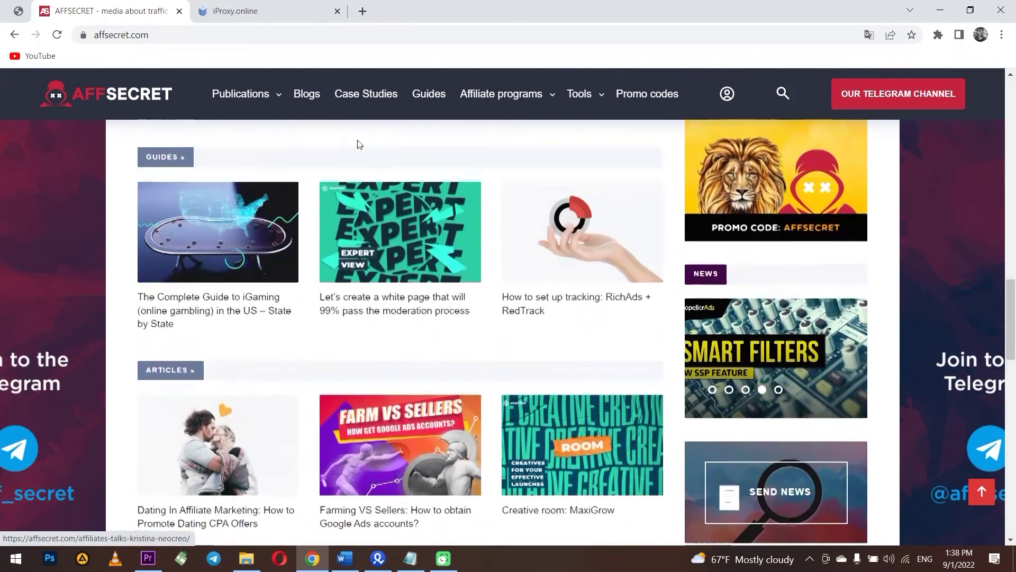
{"action": "left_click", "coordinate": [307, 96]}
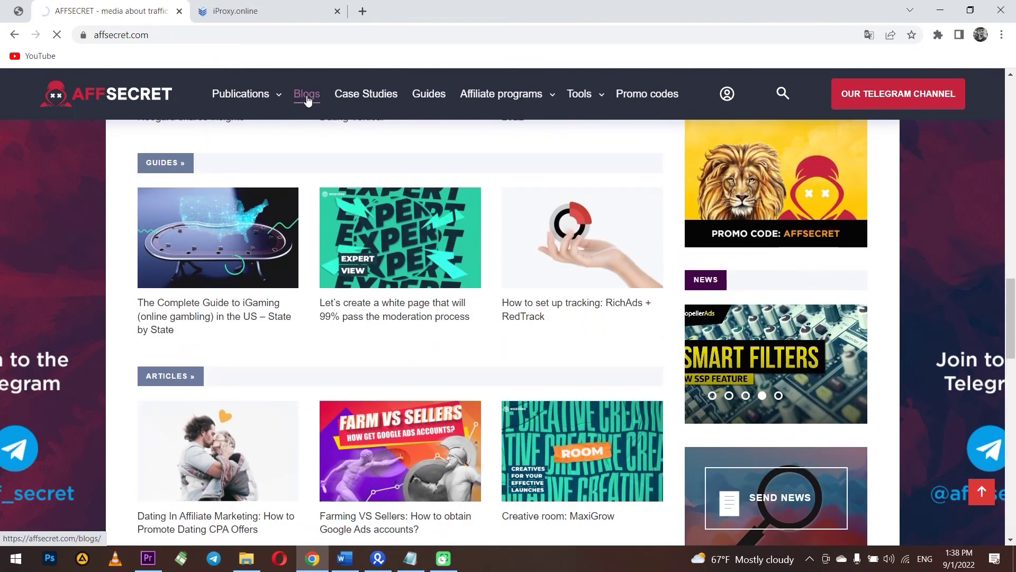